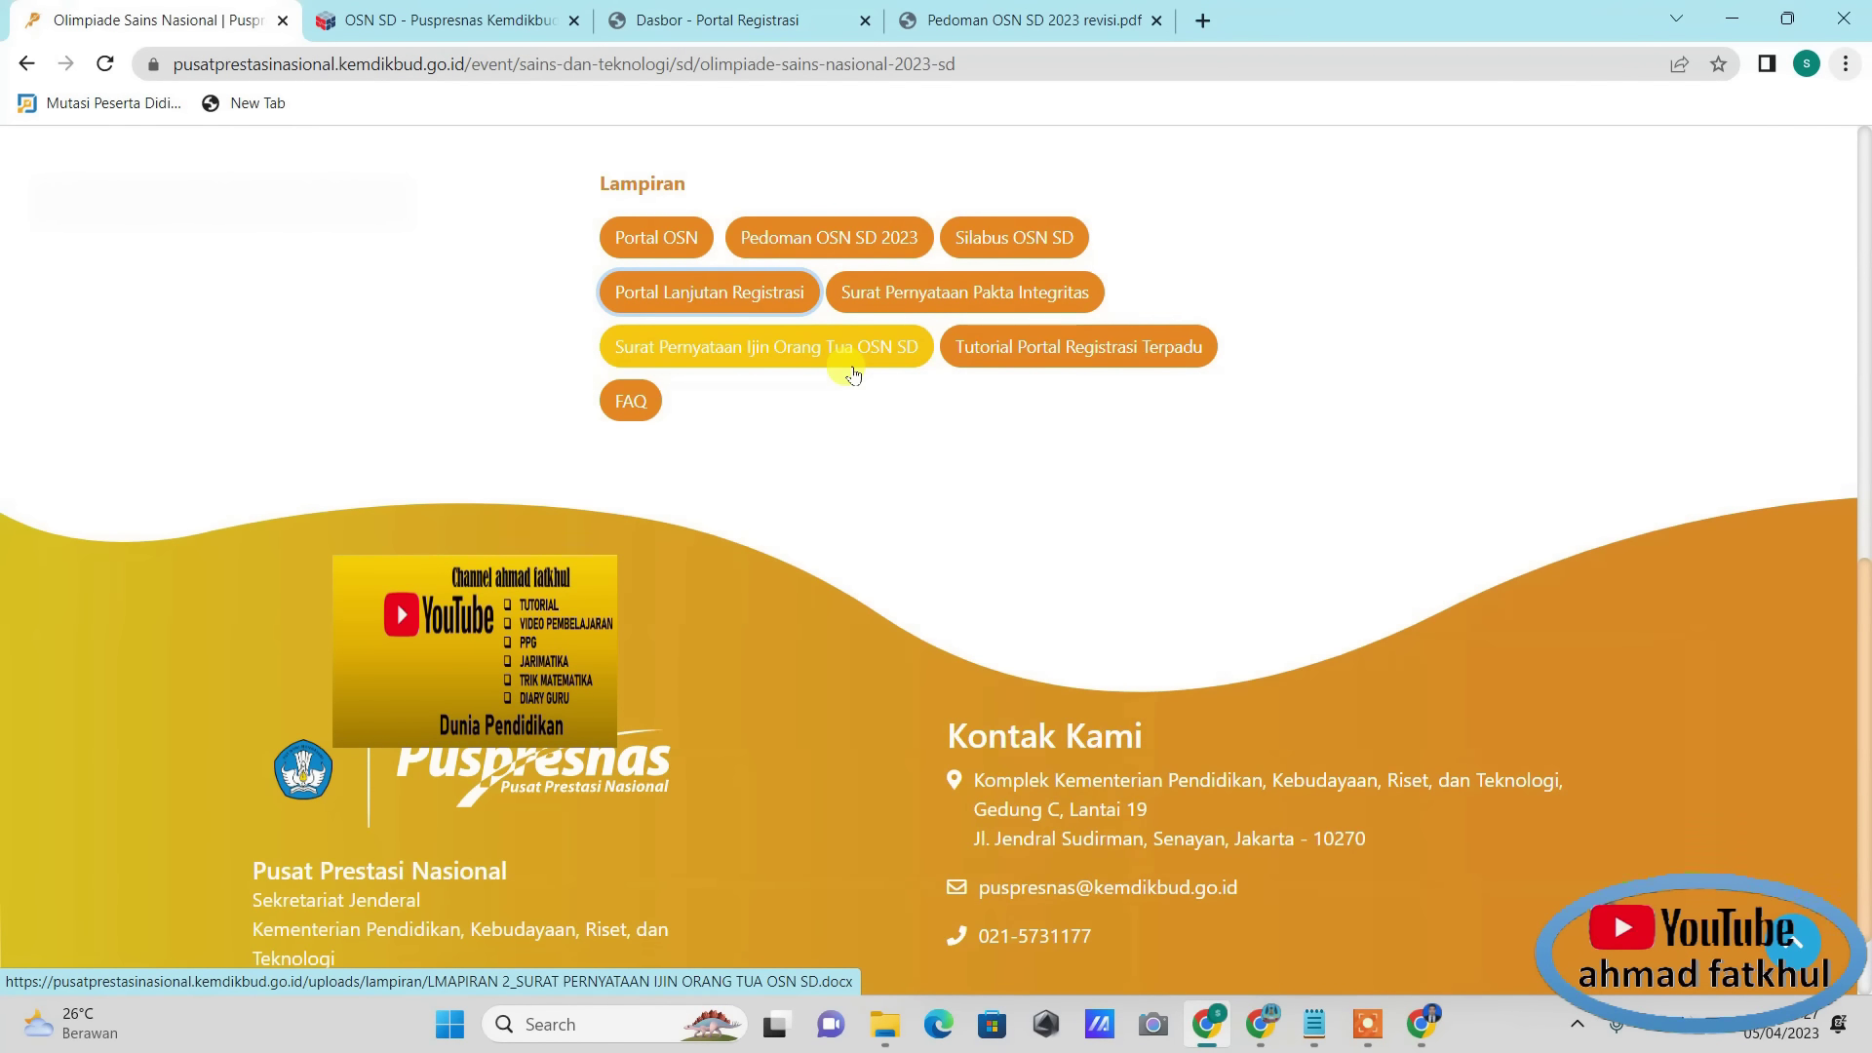
left_click(444, 19)
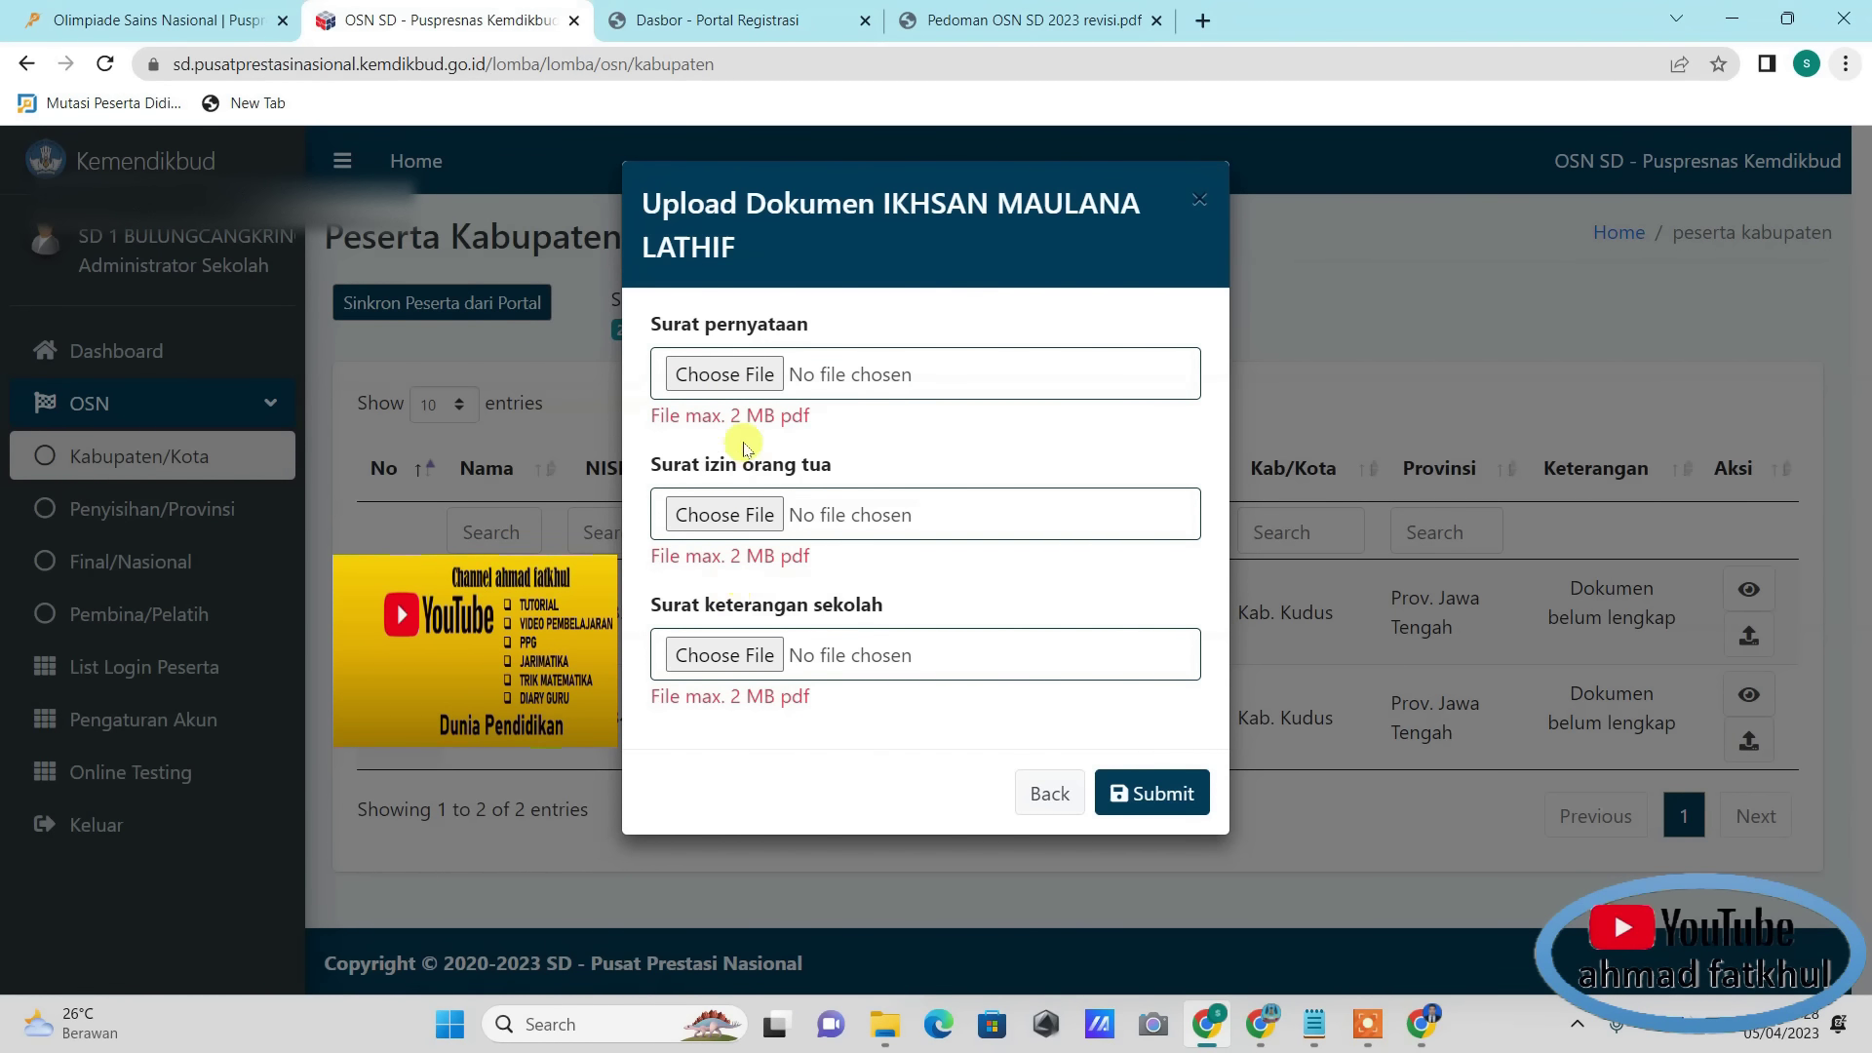
left_click(722, 376)
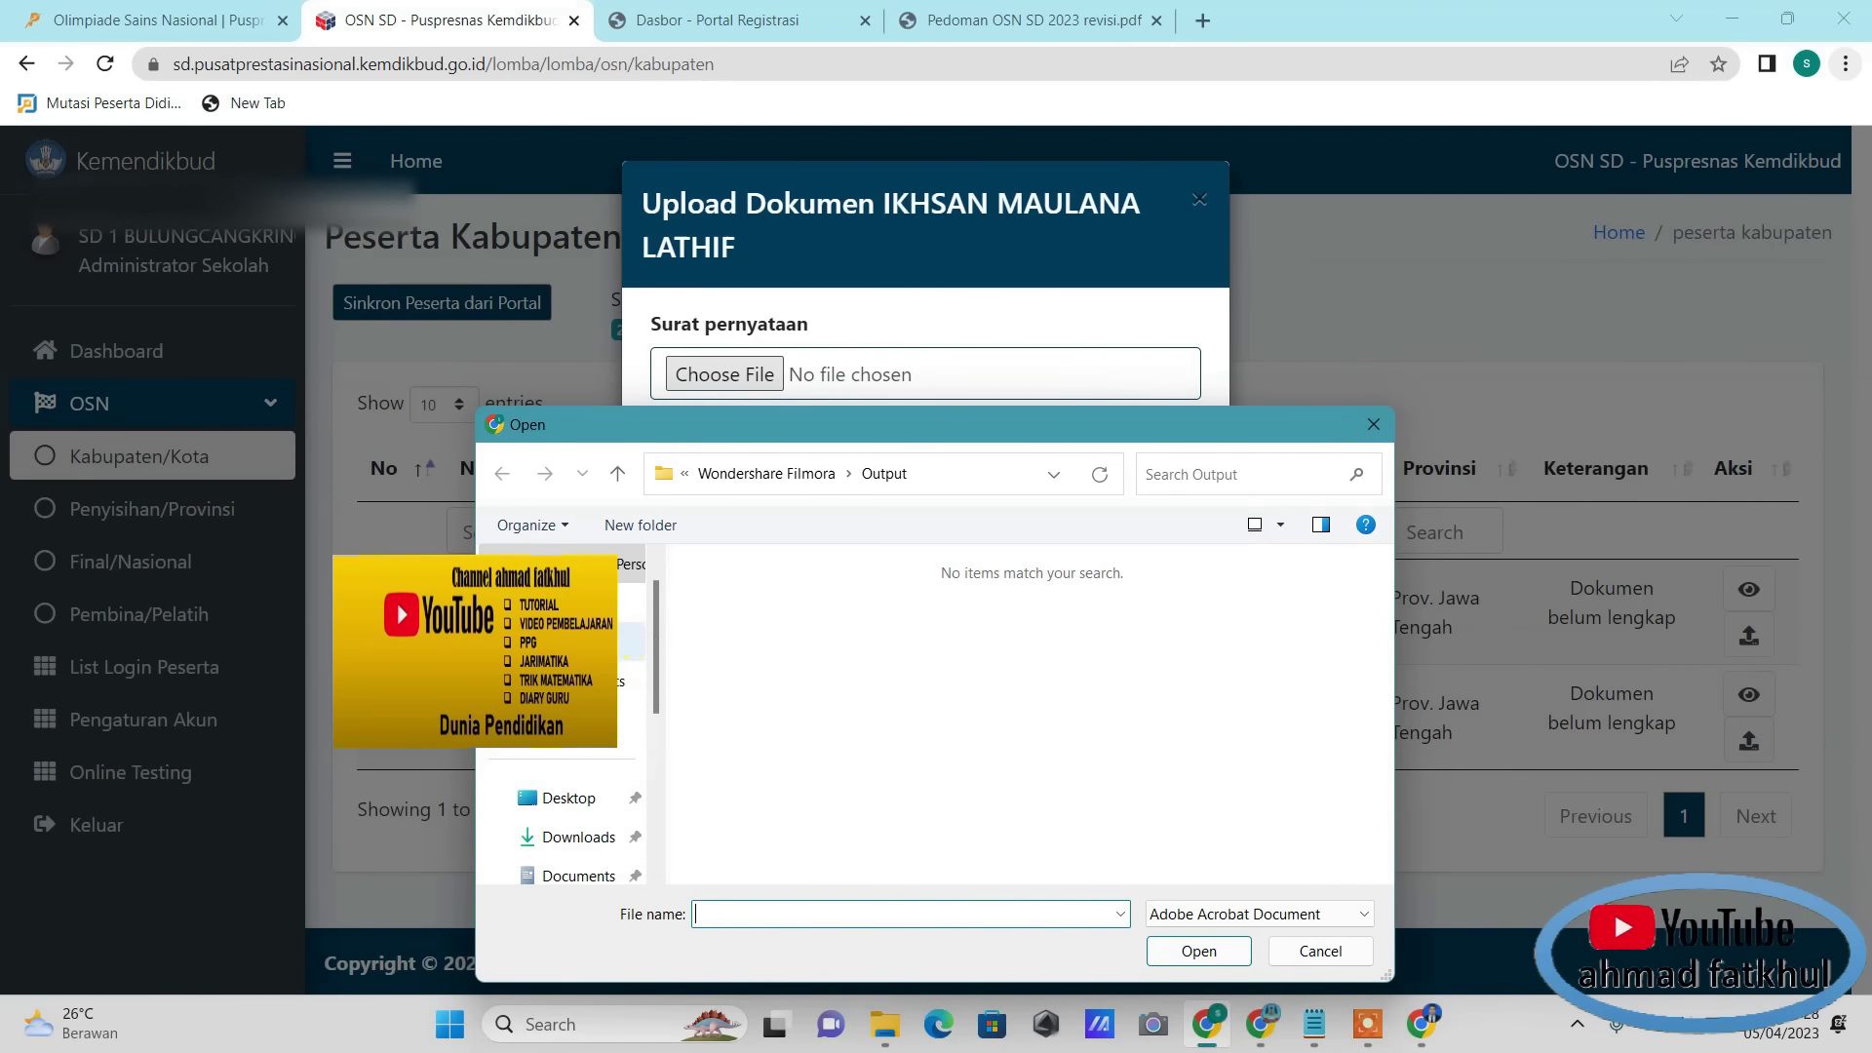
left_click(578, 836)
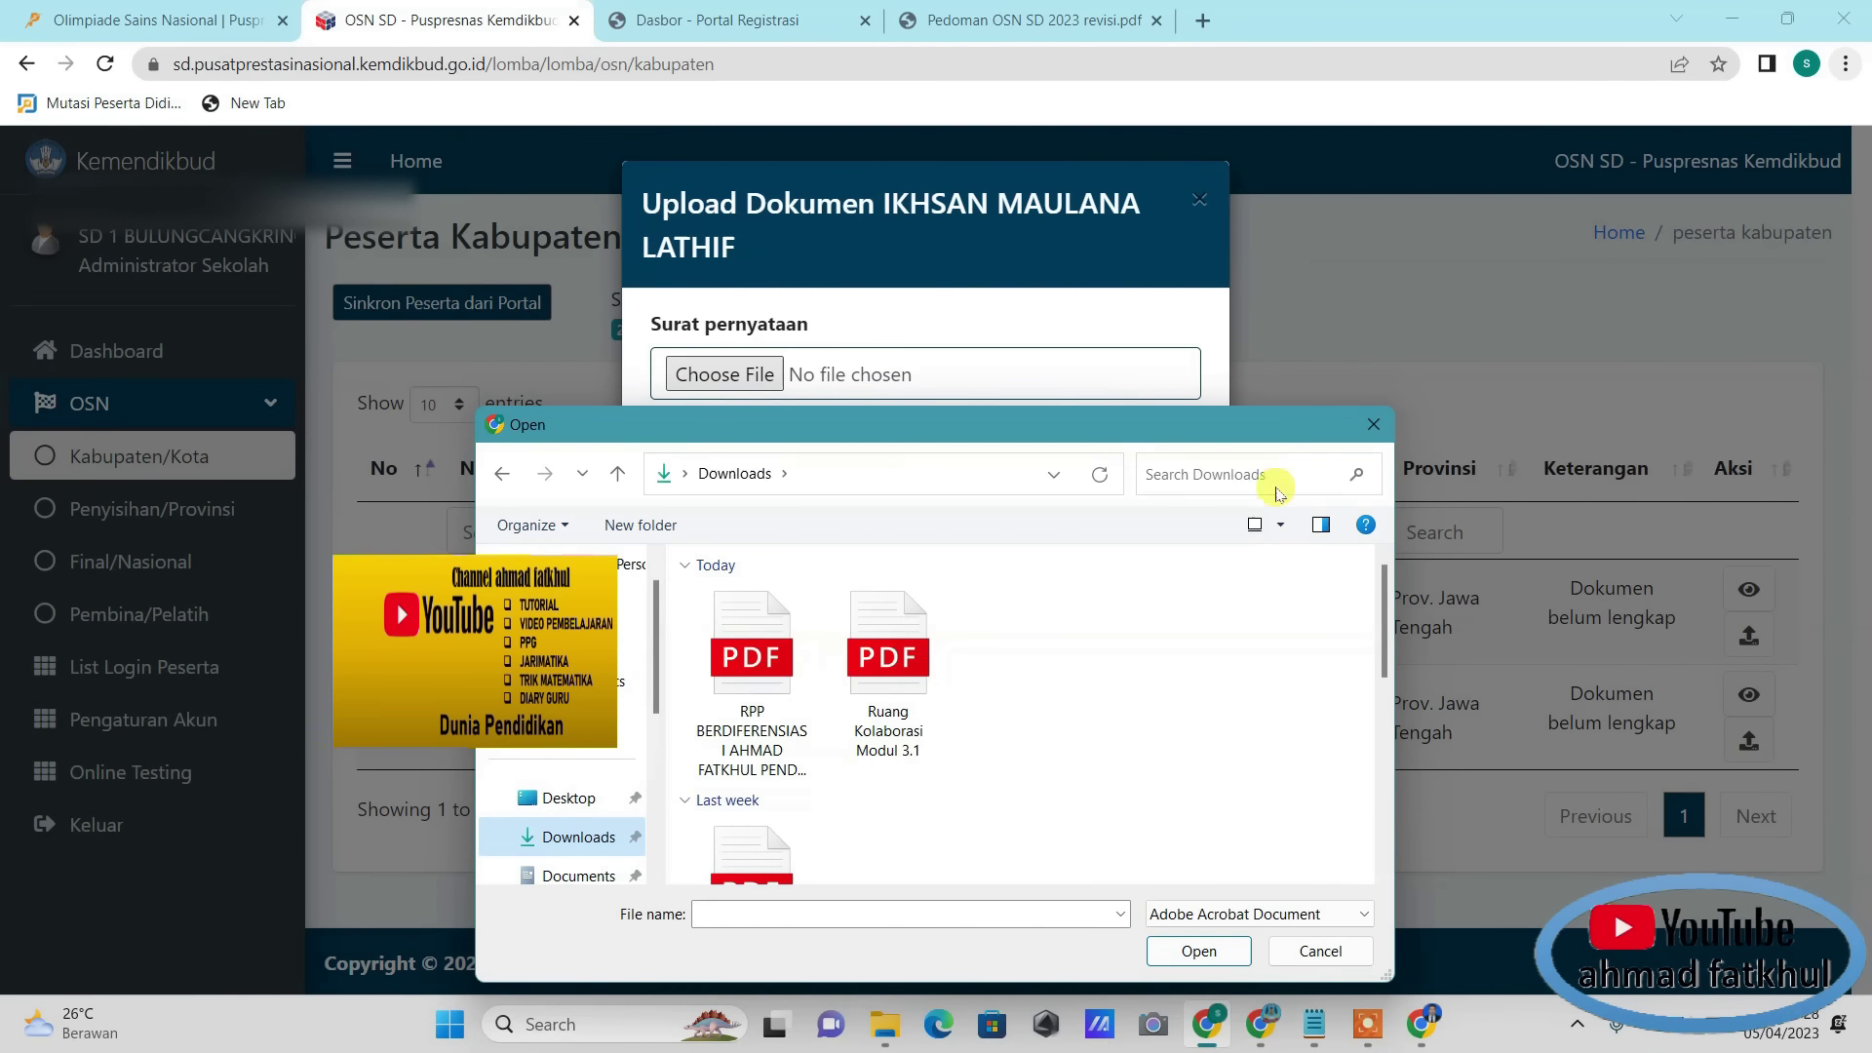
left_click(880, 655)
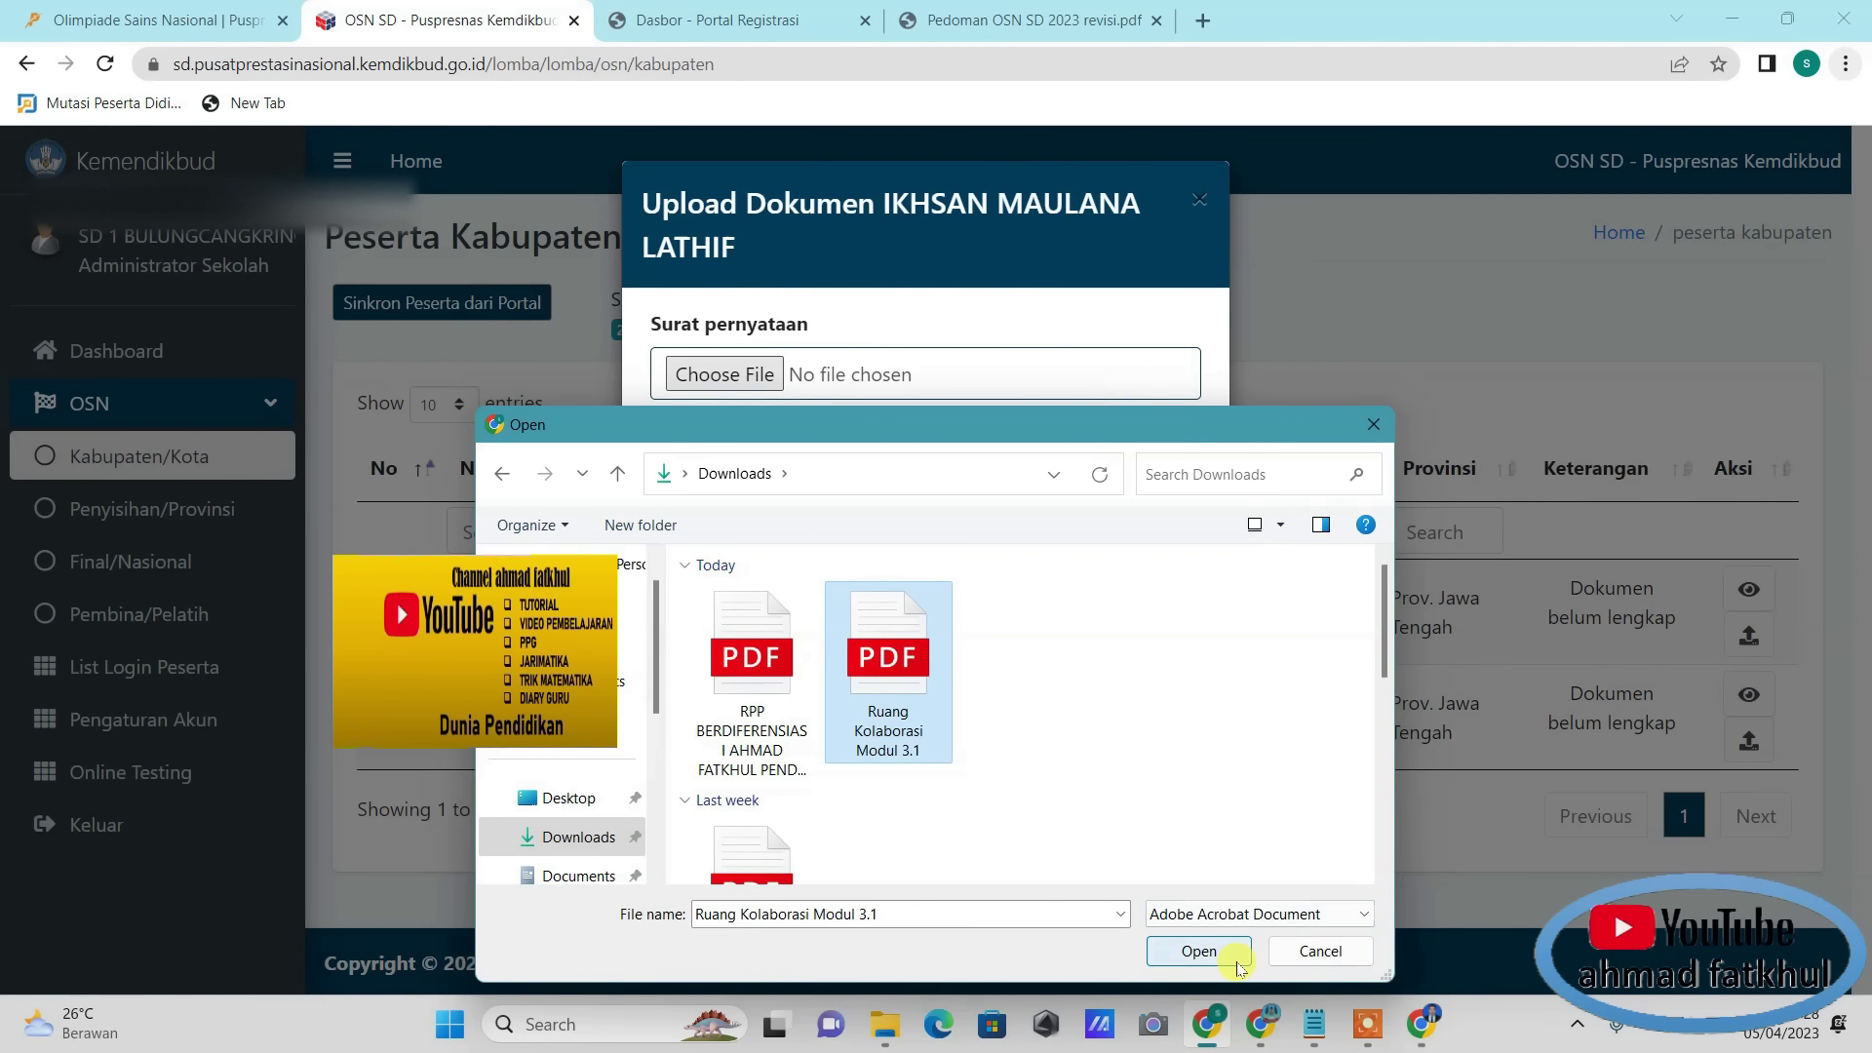
left_click(1373, 425)
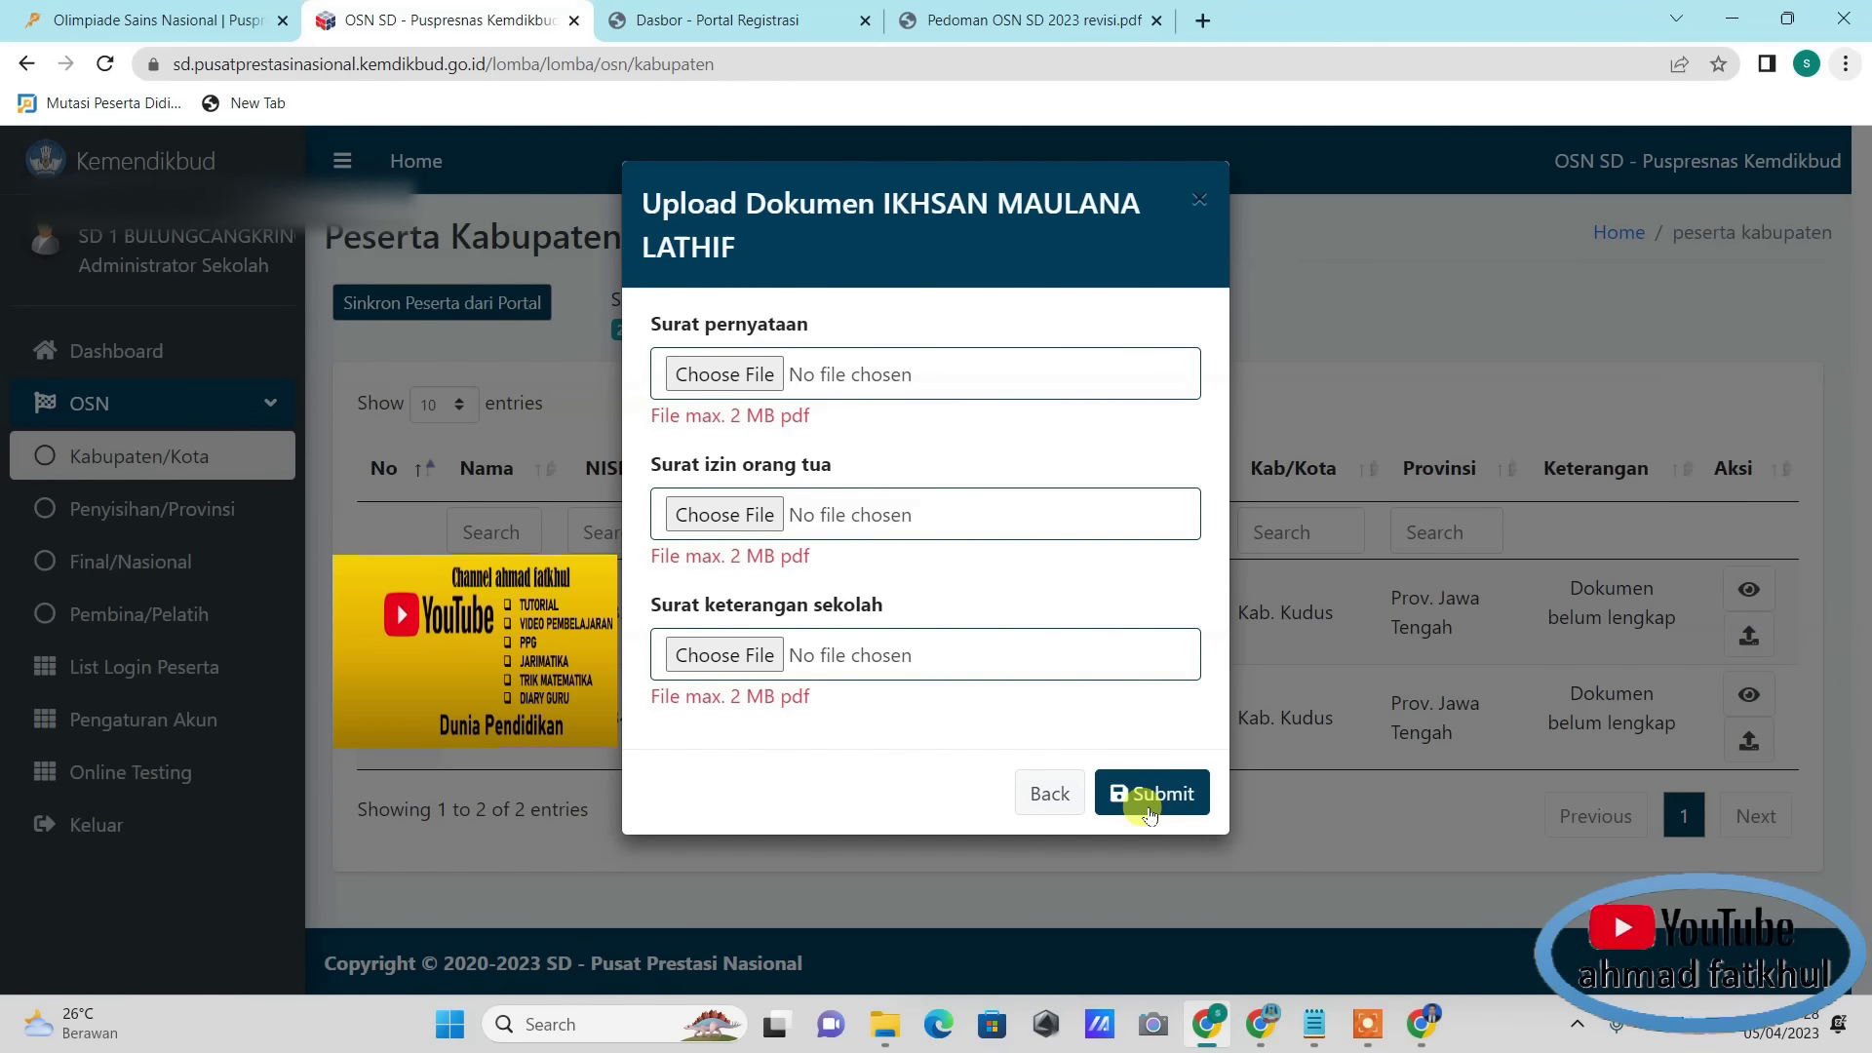
left_click(1056, 793)
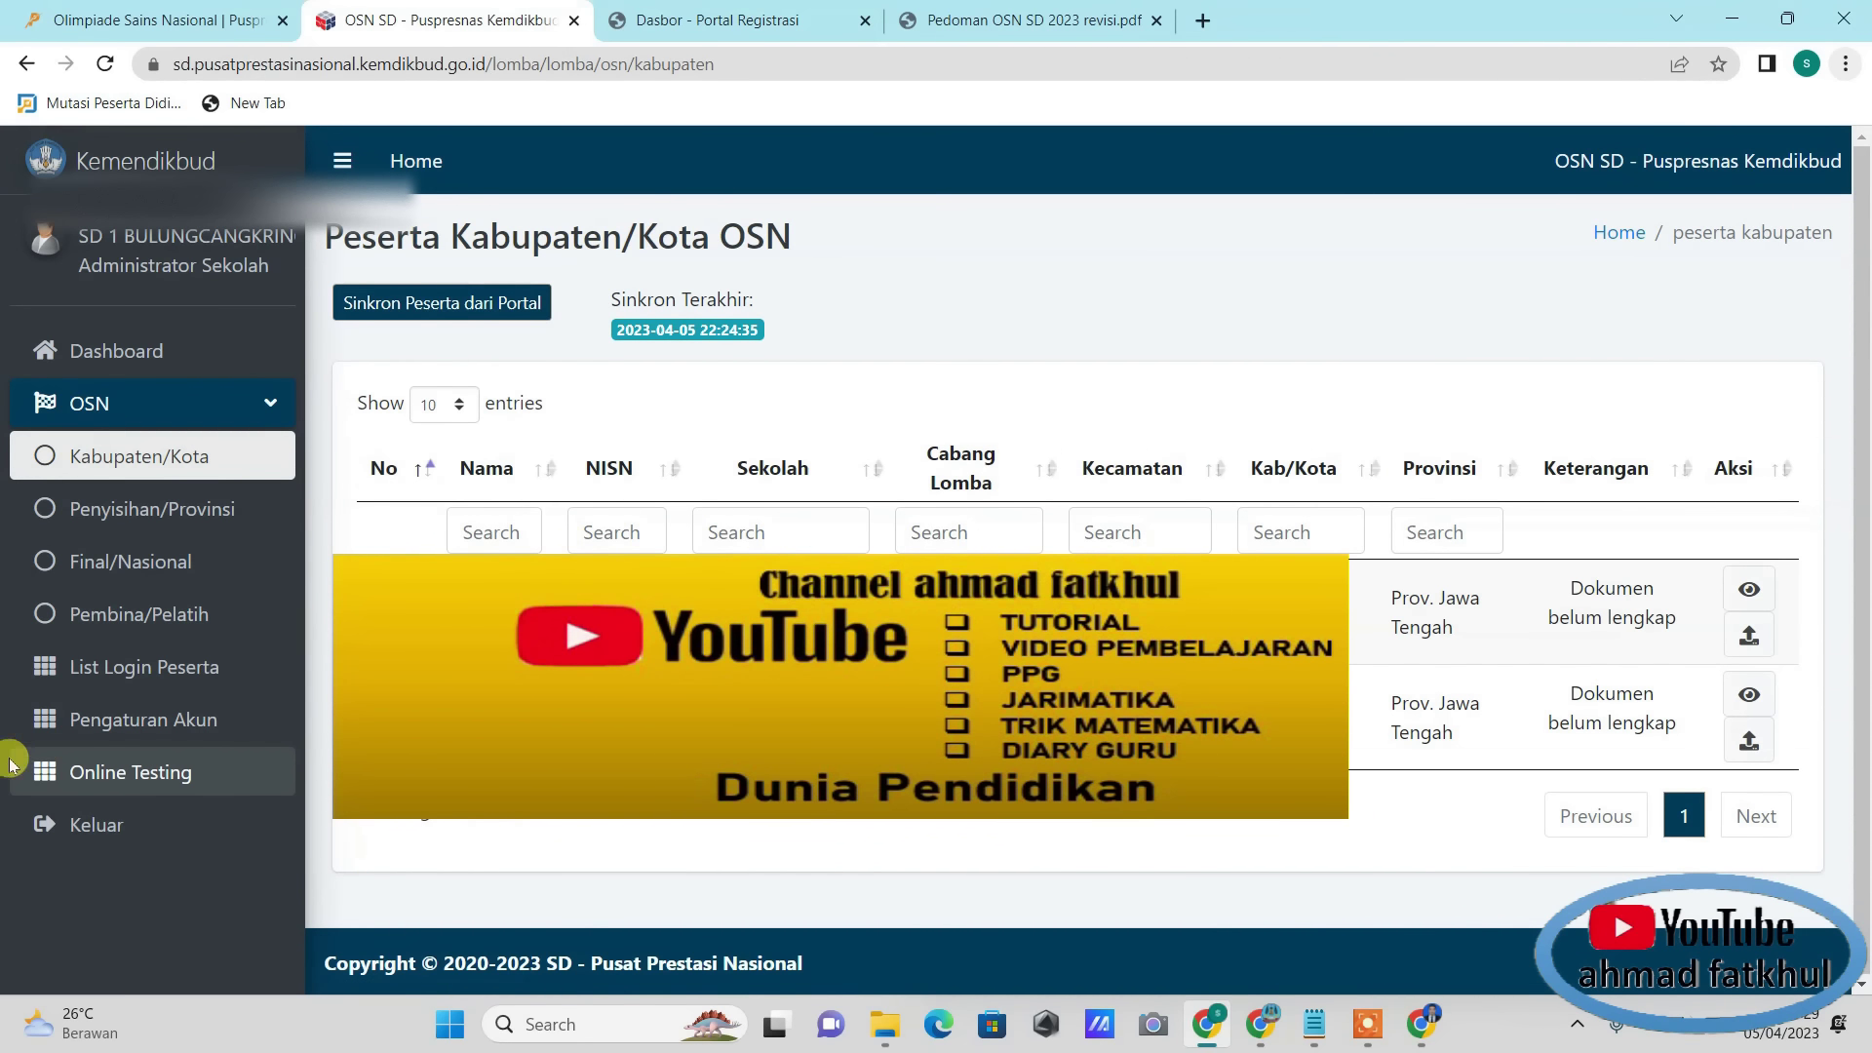
Step: Switch to the Notepad checklist and highlight item 9, "Generate akun peserta lomba"
left_click(1316, 1031)
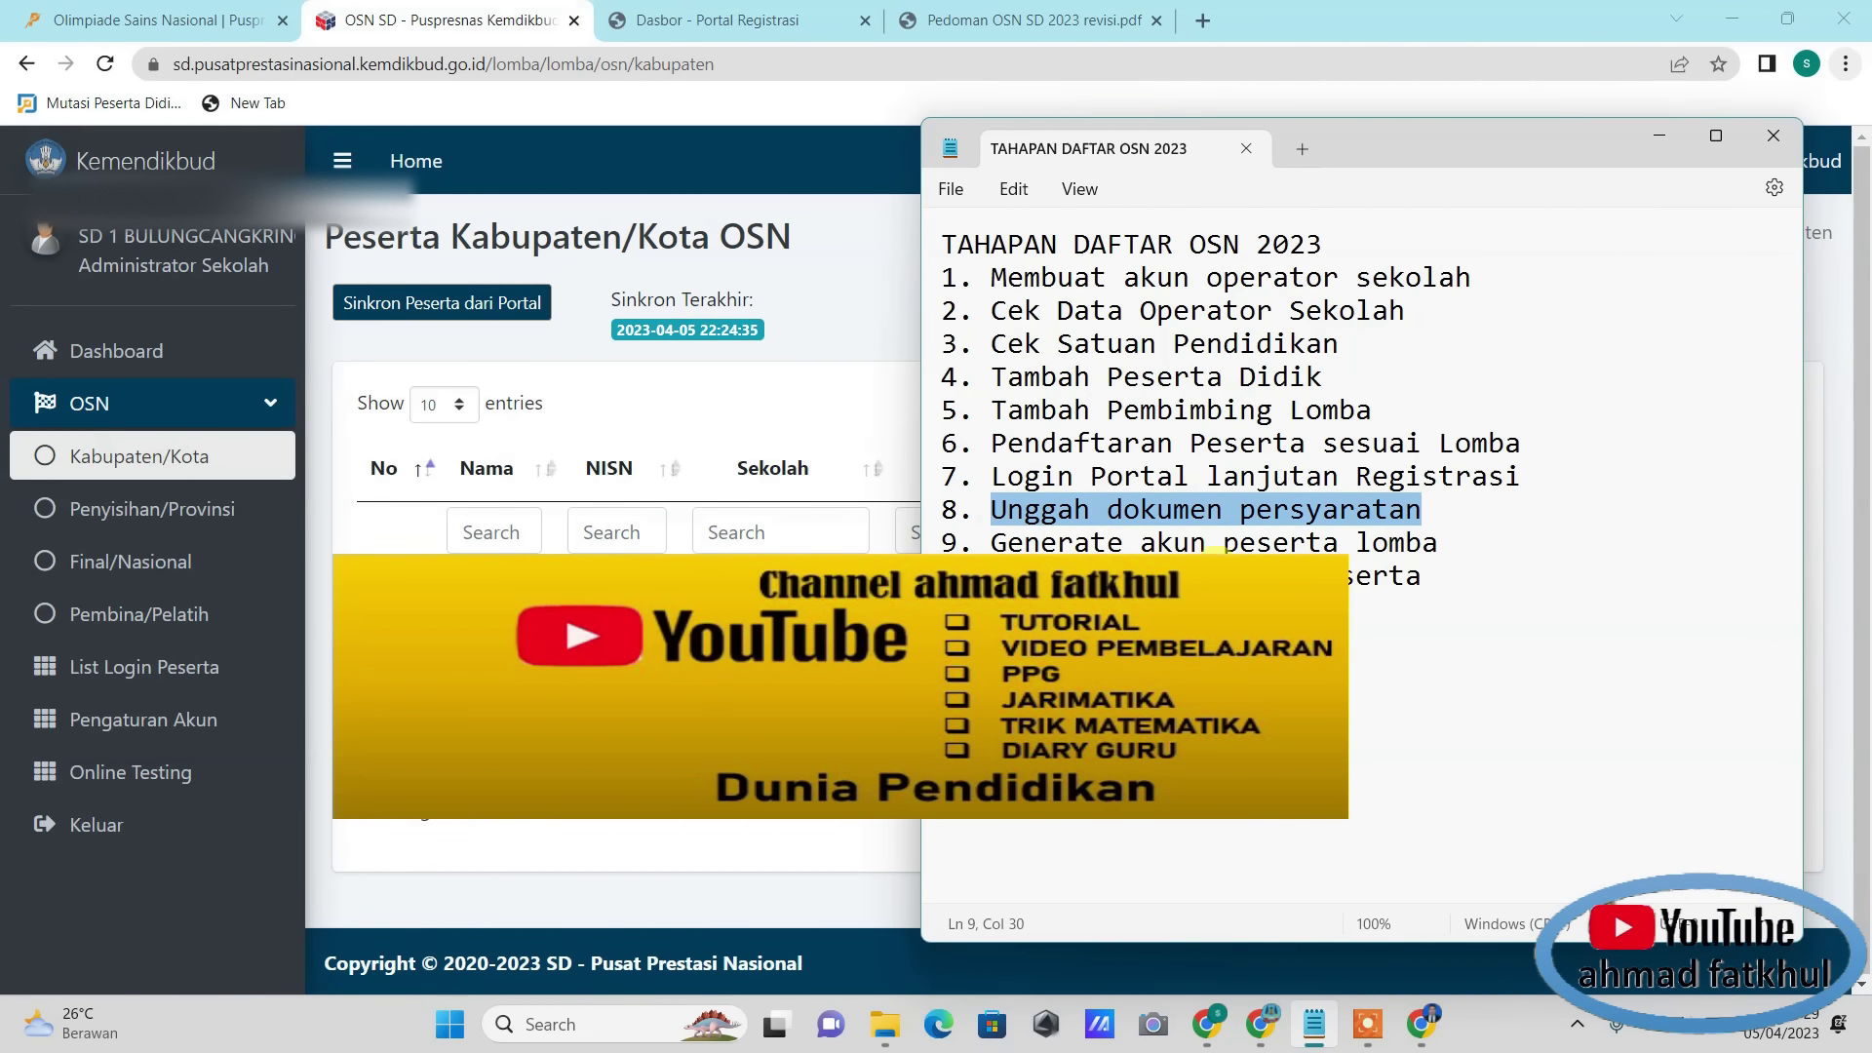
left_click(1439, 543)
left_click_drag(1439, 543, 989, 542)
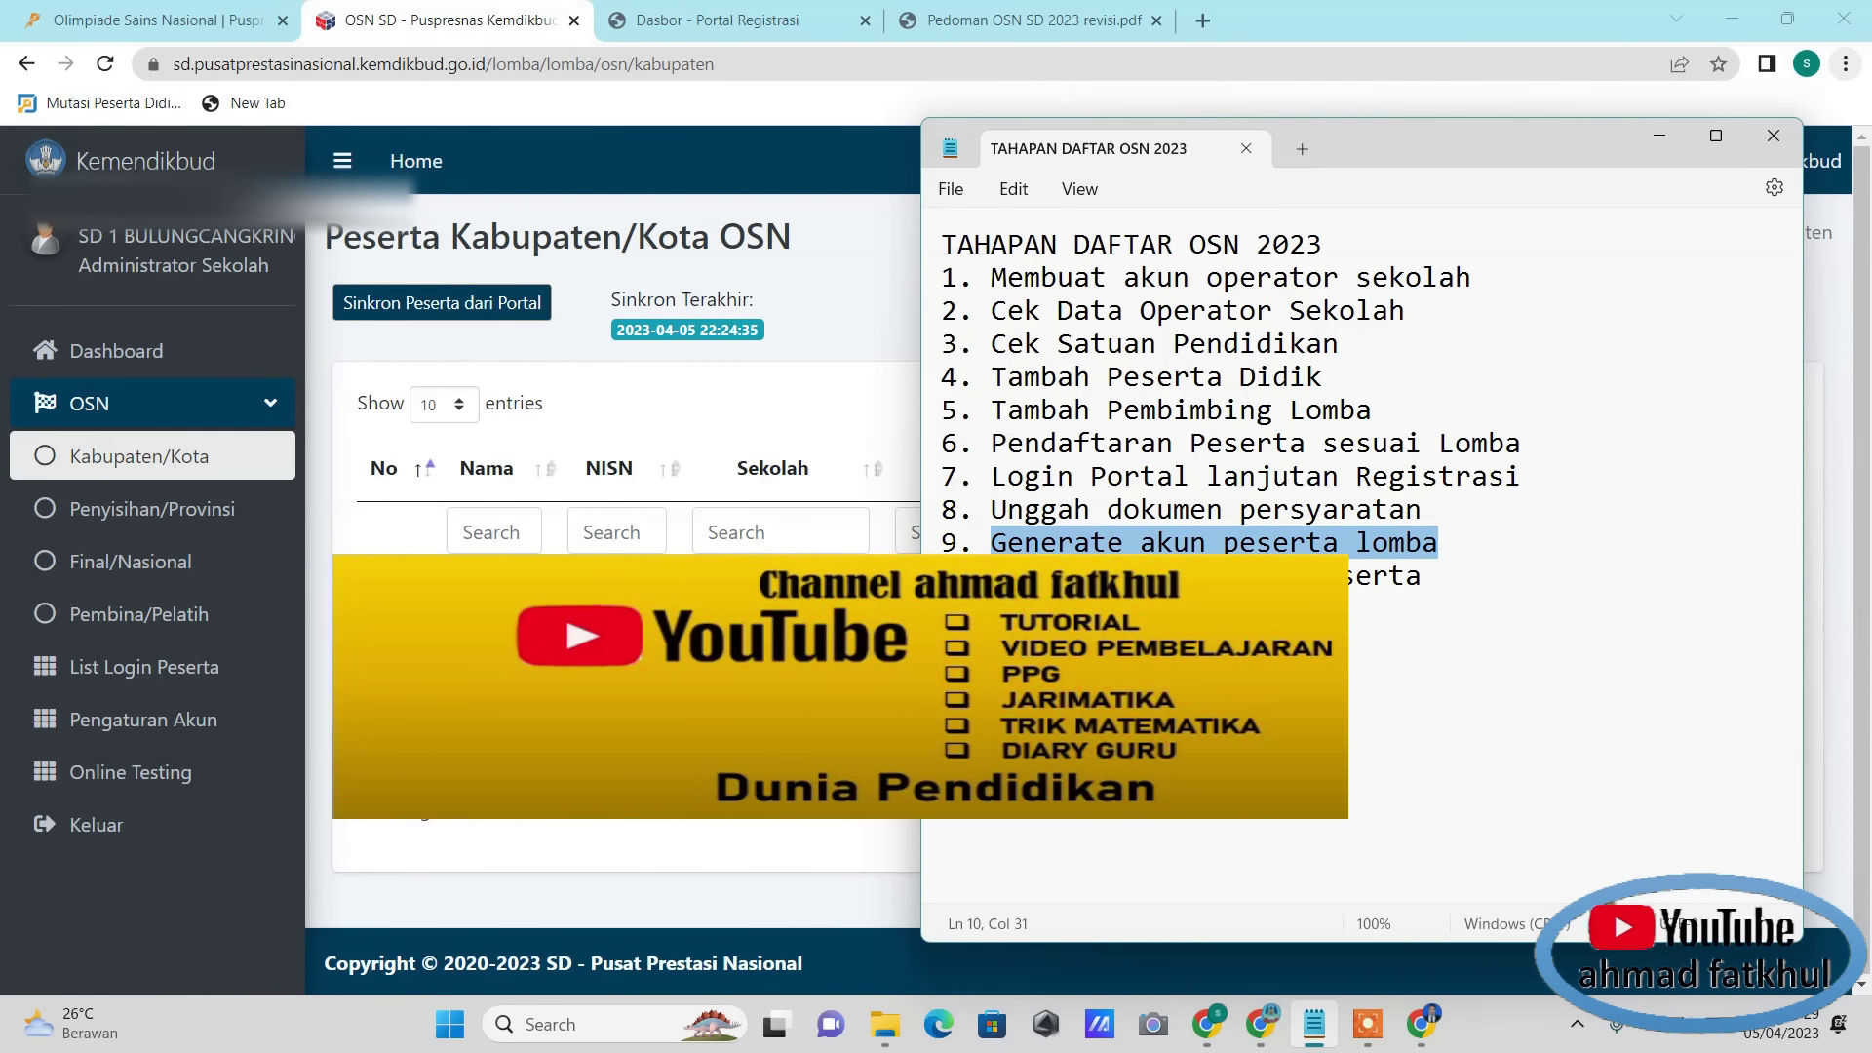
Step: Return to the OSN SD portal in the browser and open the Pengaturan Akun page
left_click(126, 615)
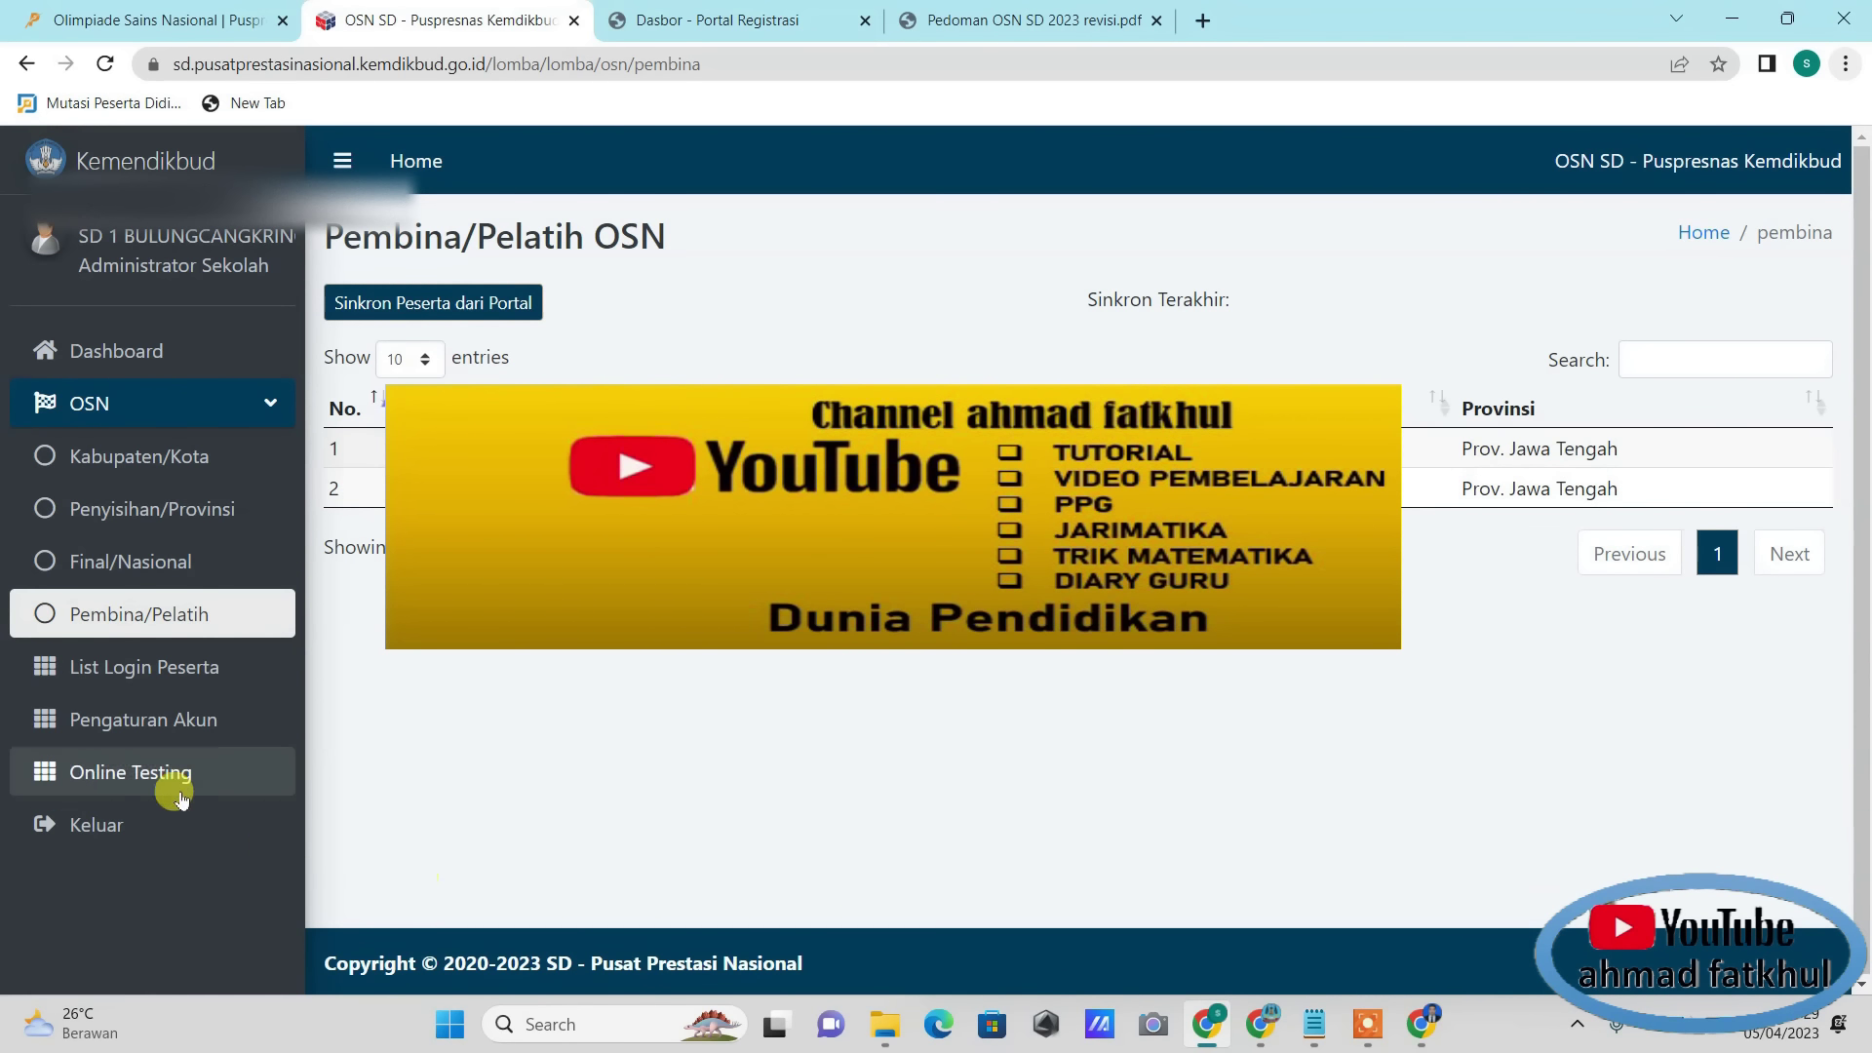
left_click(161, 723)
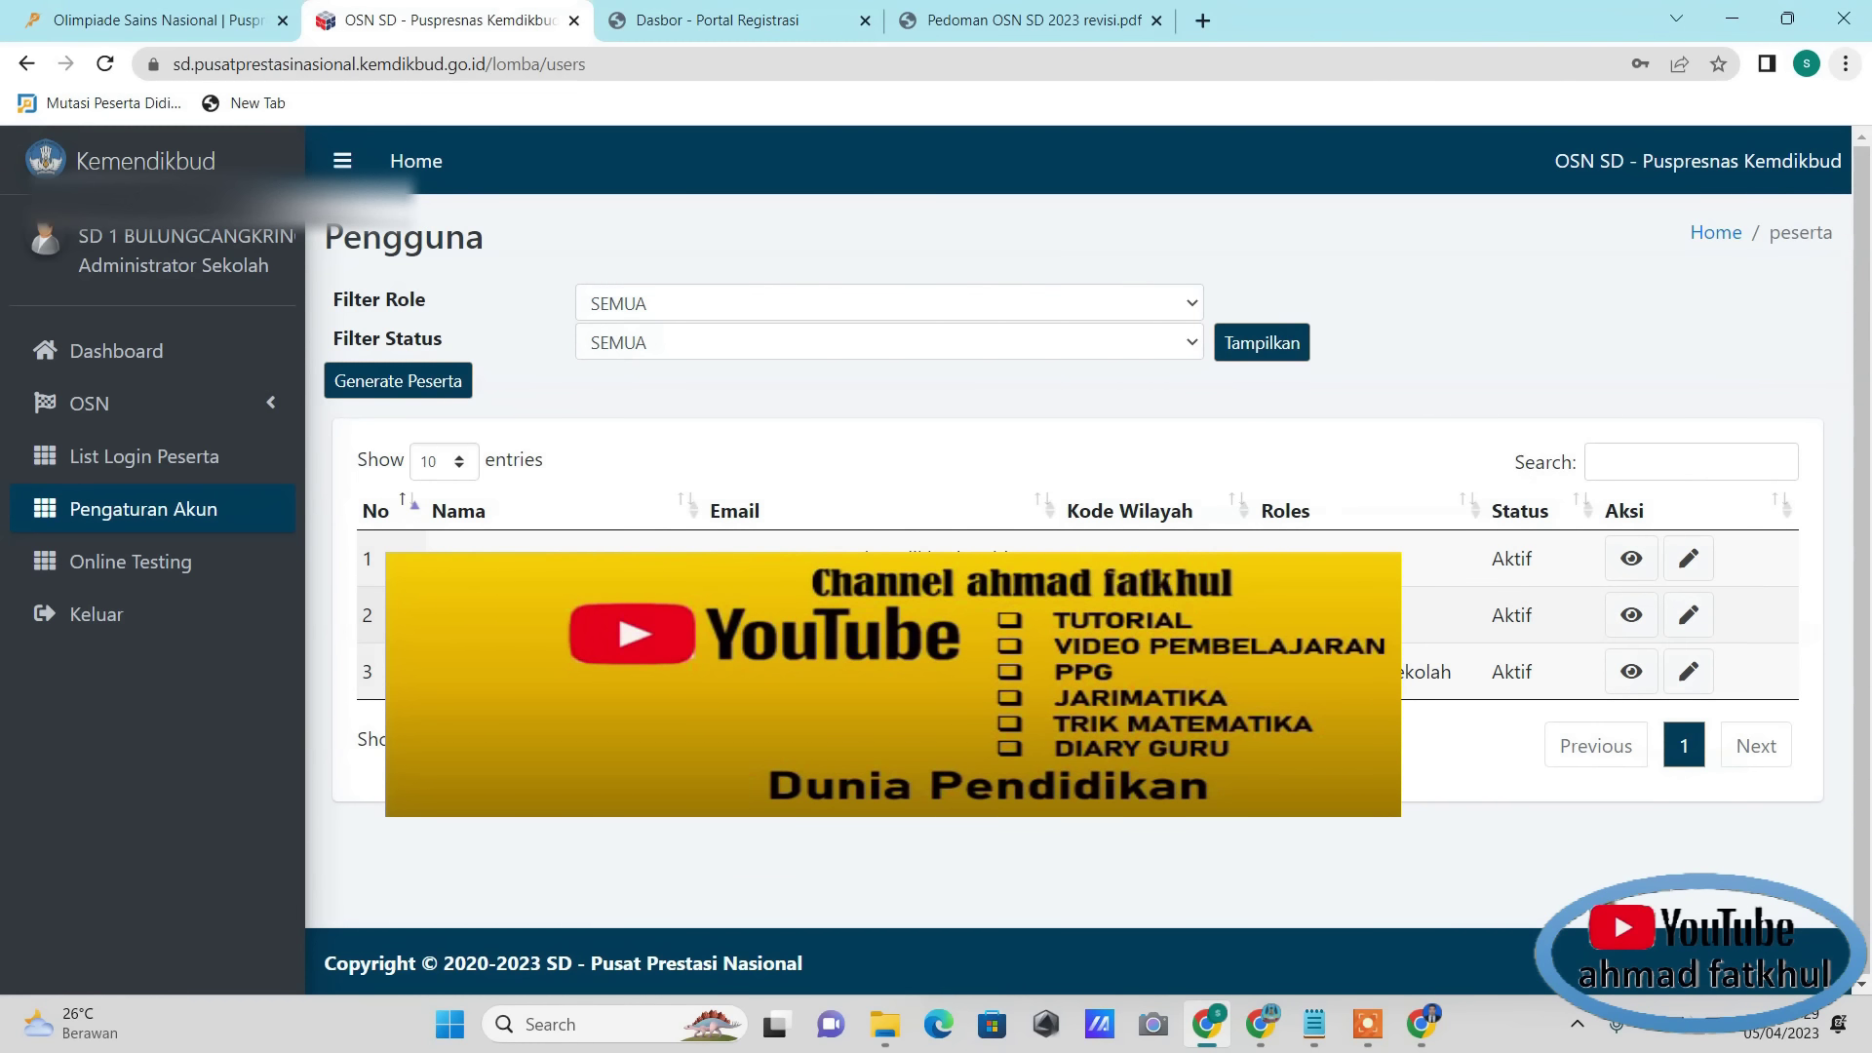
left_click(1008, 301)
left_click(1007, 301)
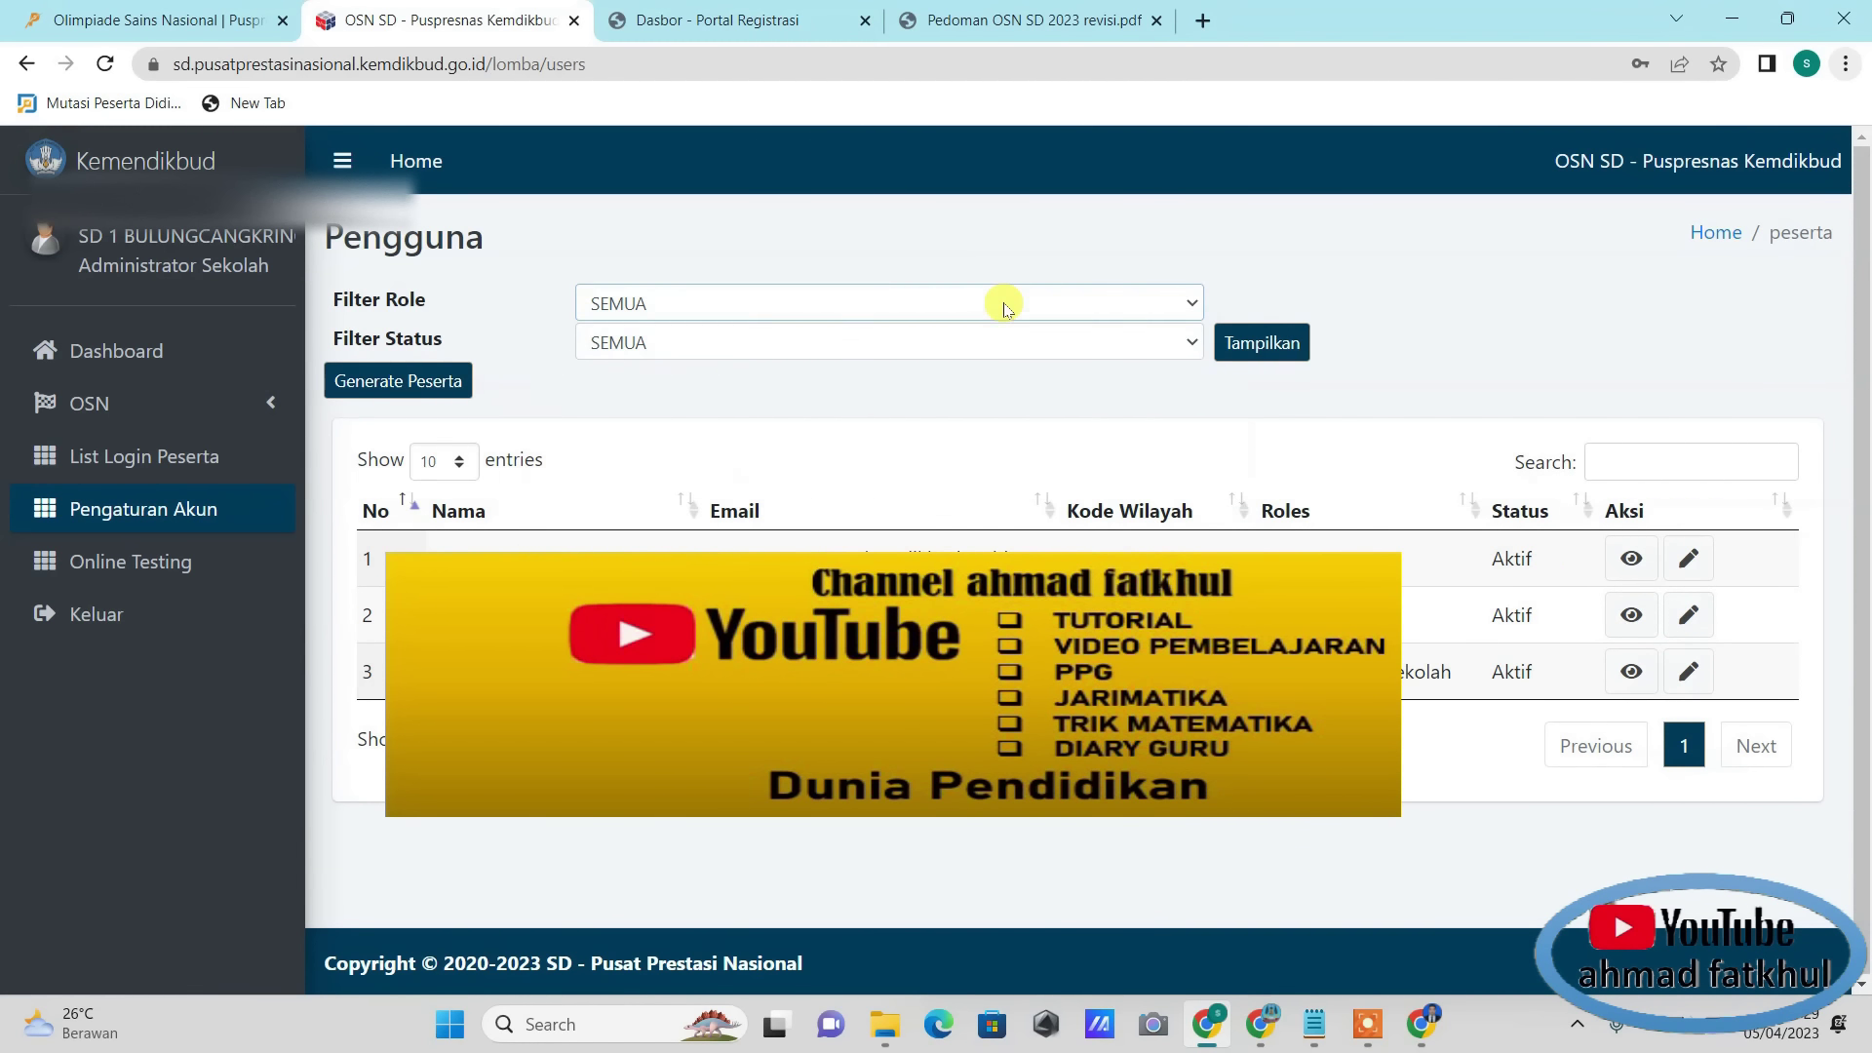
Step: Generate the participant user accounts with the level set to Kabupaten
left_click(410, 386)
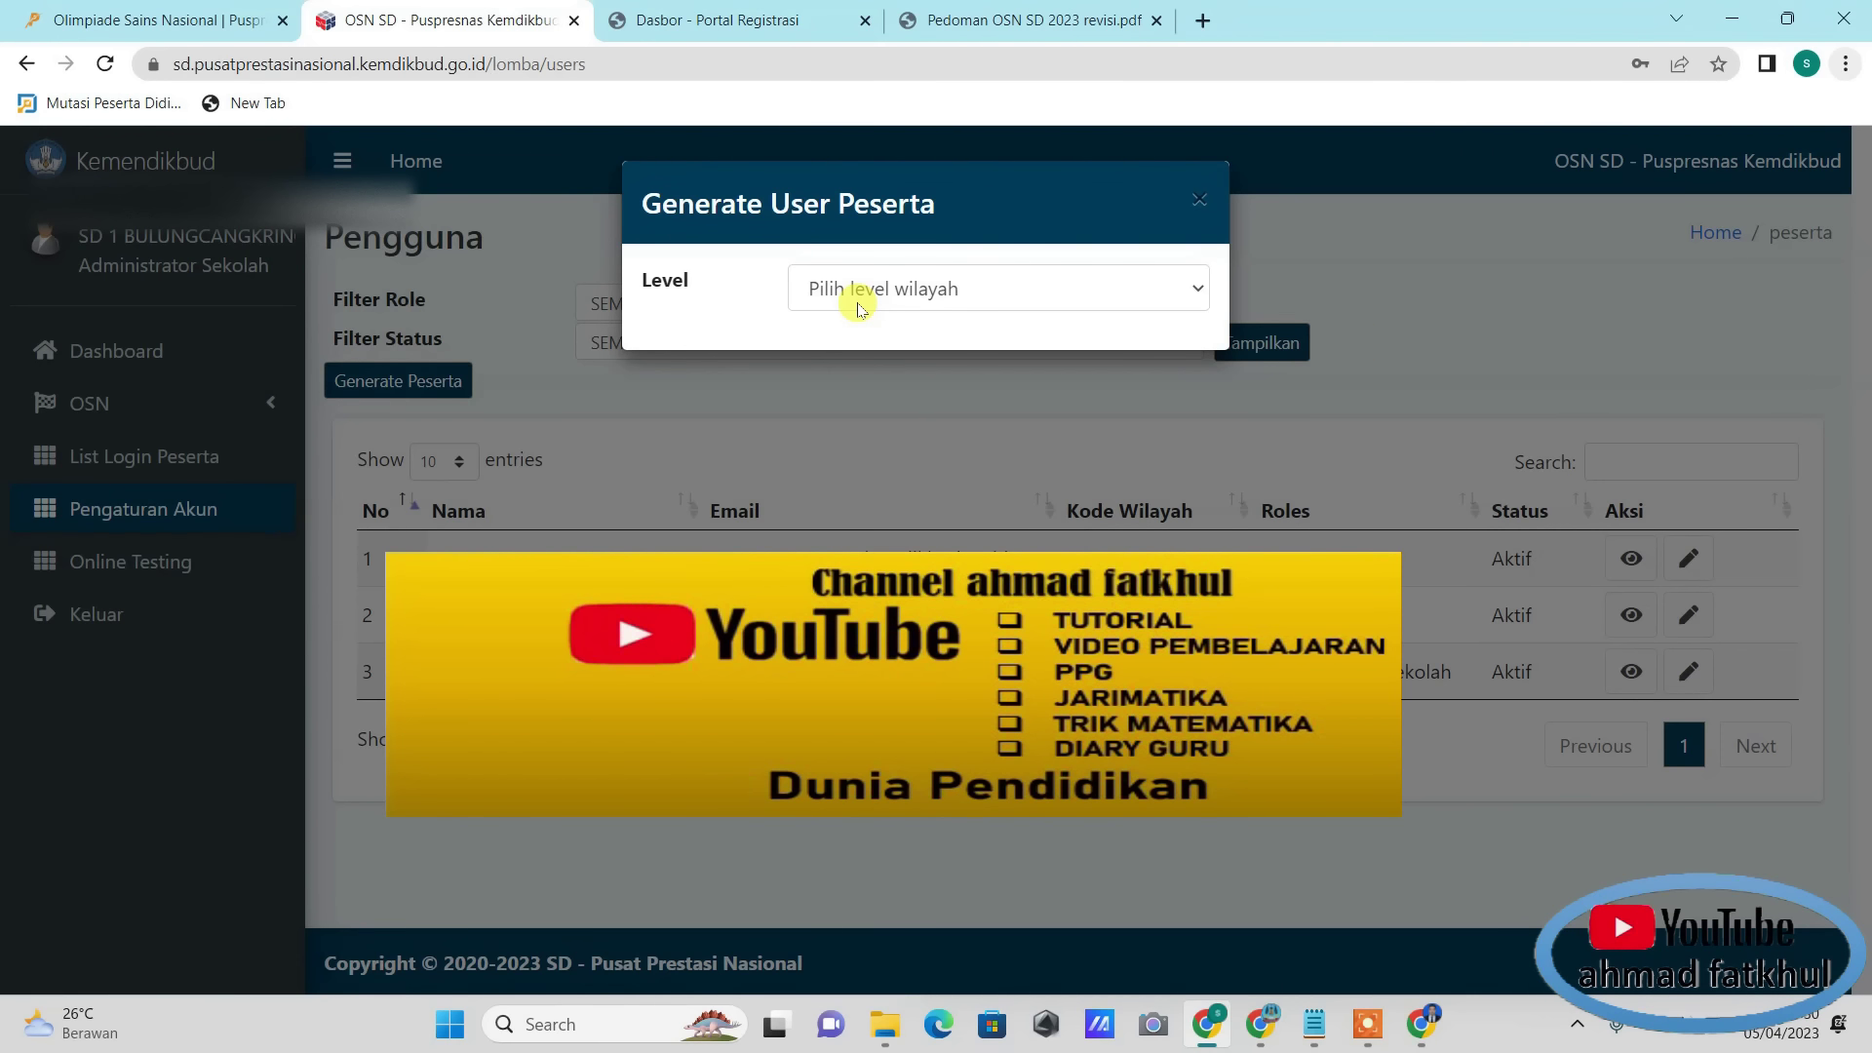
left_click(968, 299)
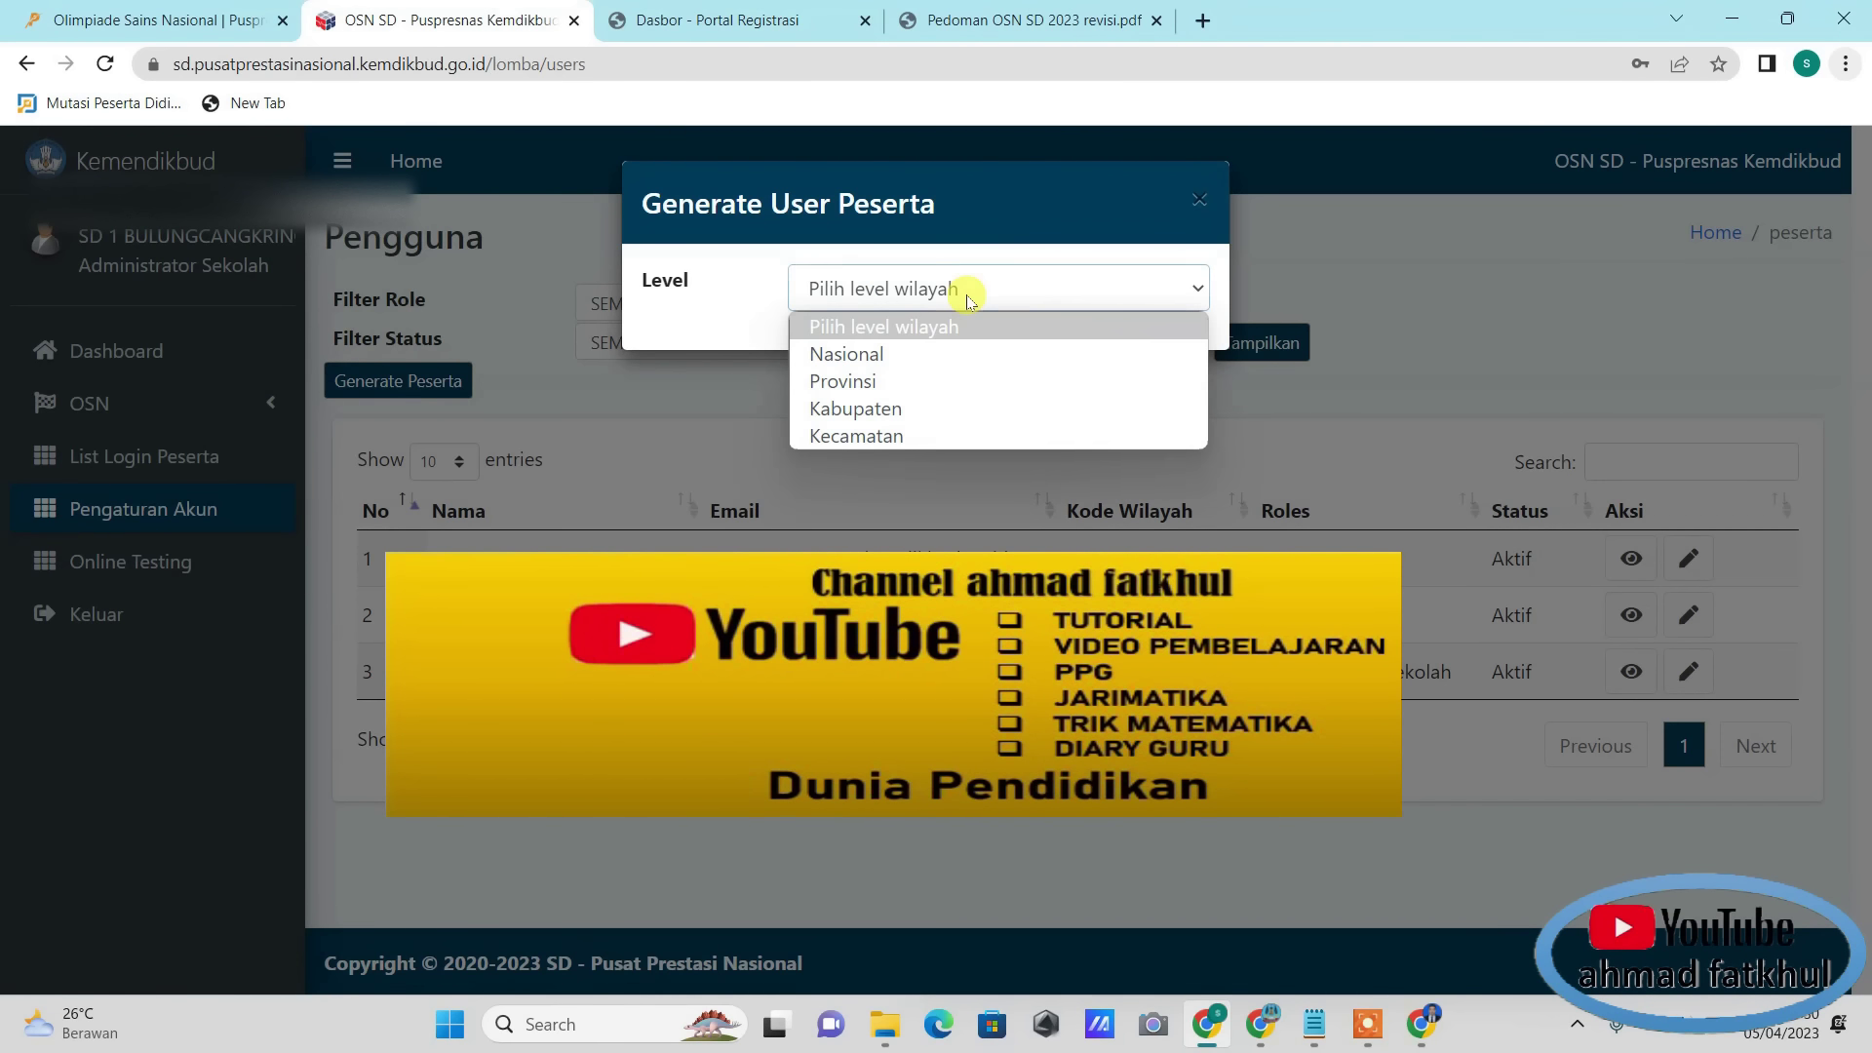
left_click(907, 410)
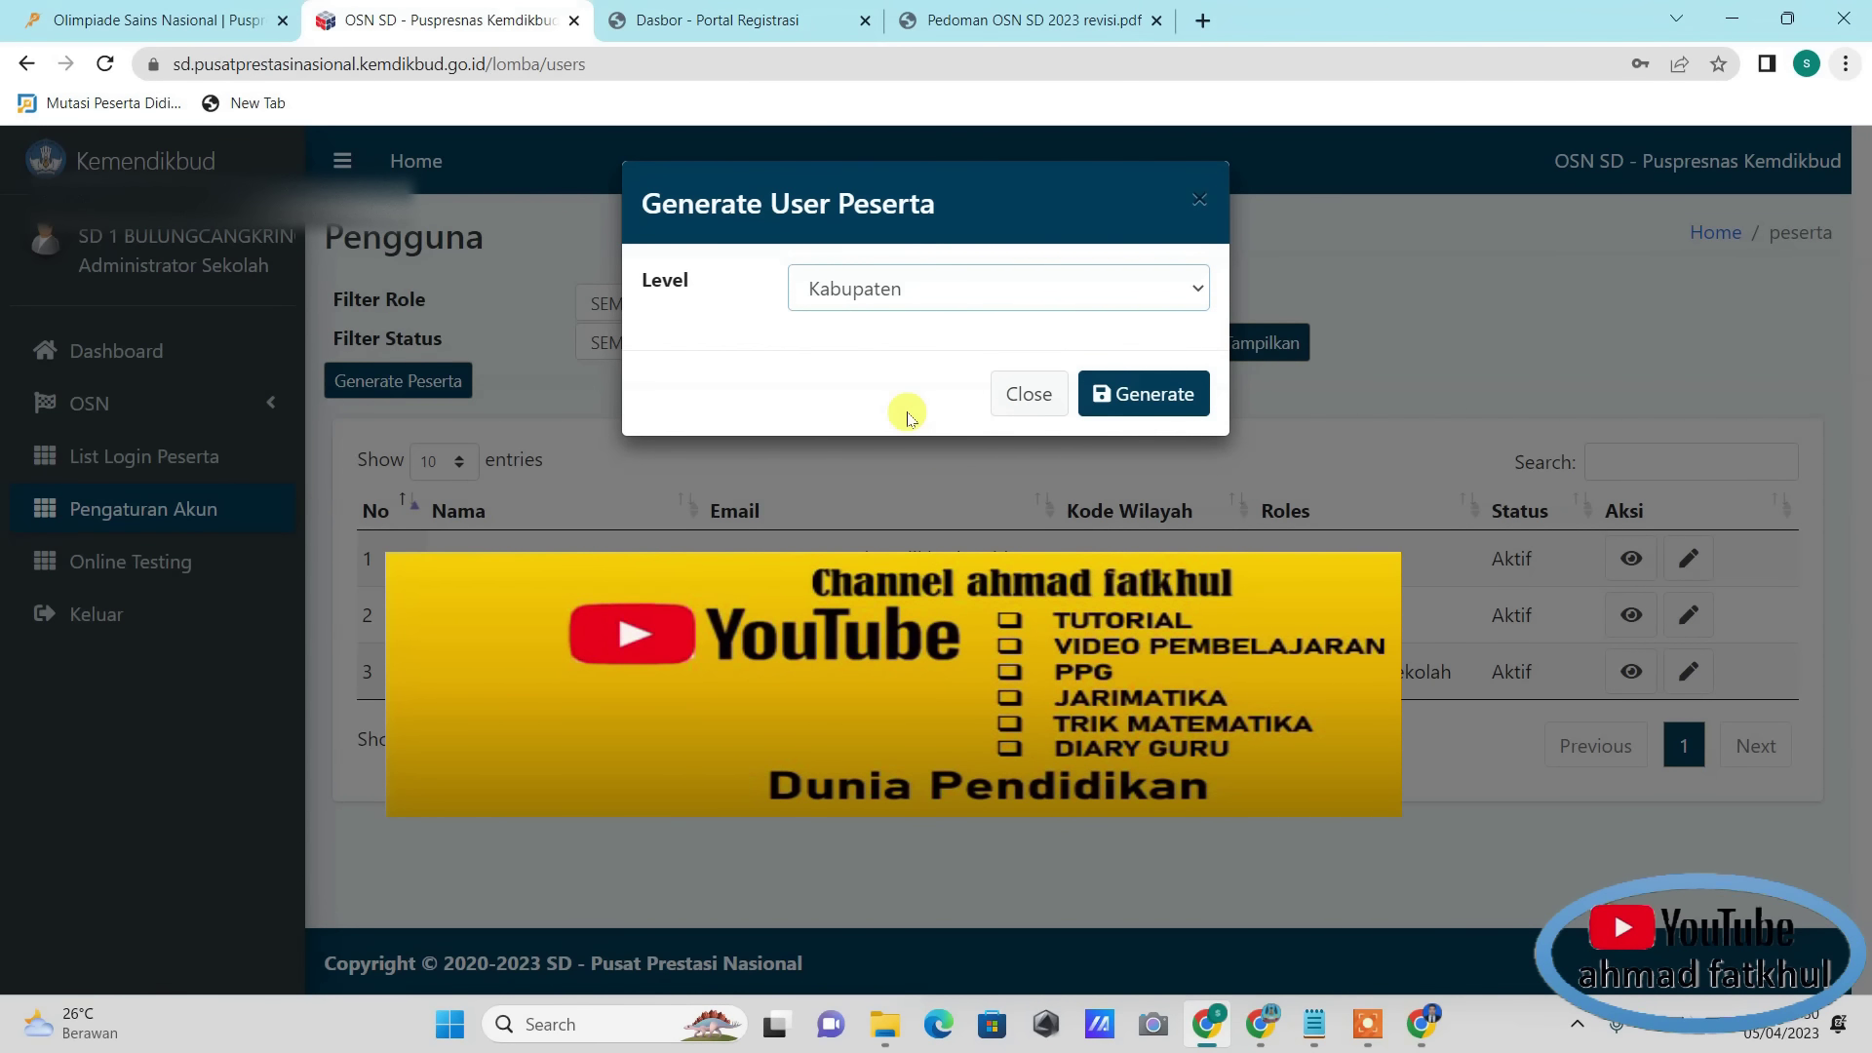
left_click(1121, 405)
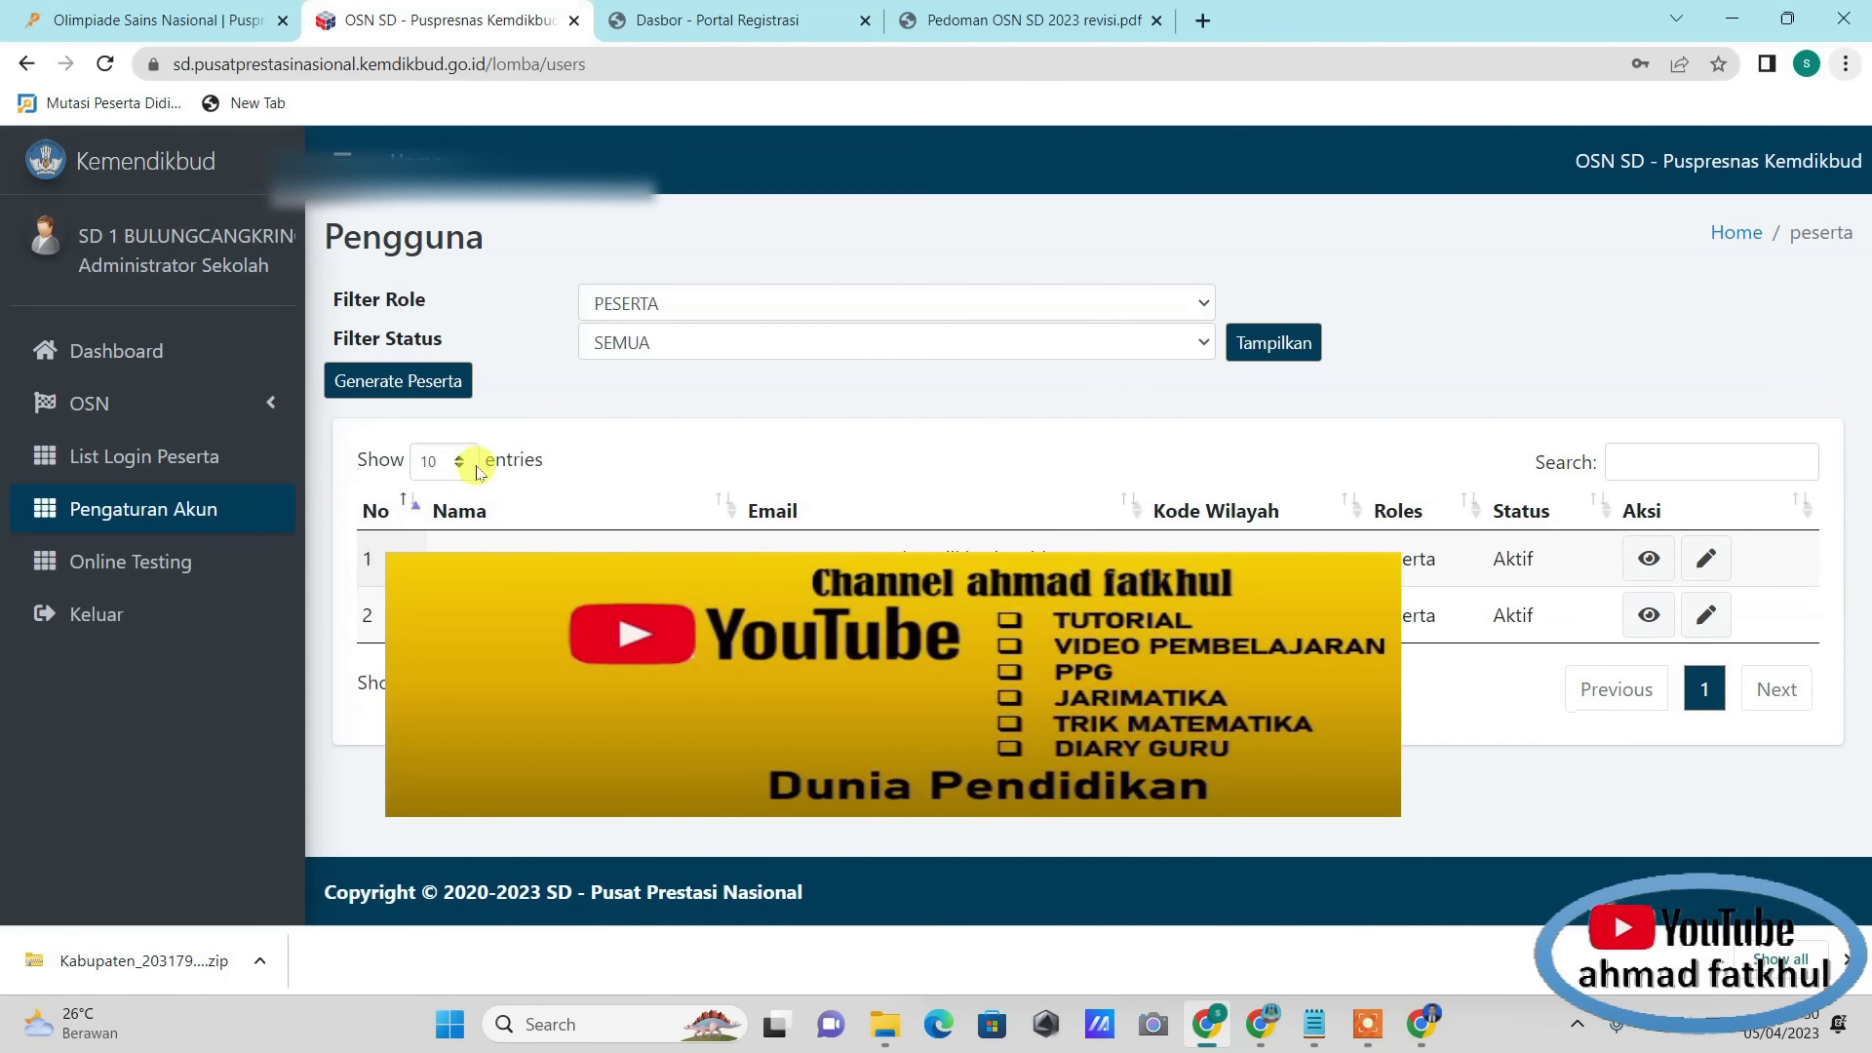
Step: Show the downloaded Kabupaten zip archive in its folder and open the Excel workbook inside it
left_click(254, 965)
left_click(312, 870)
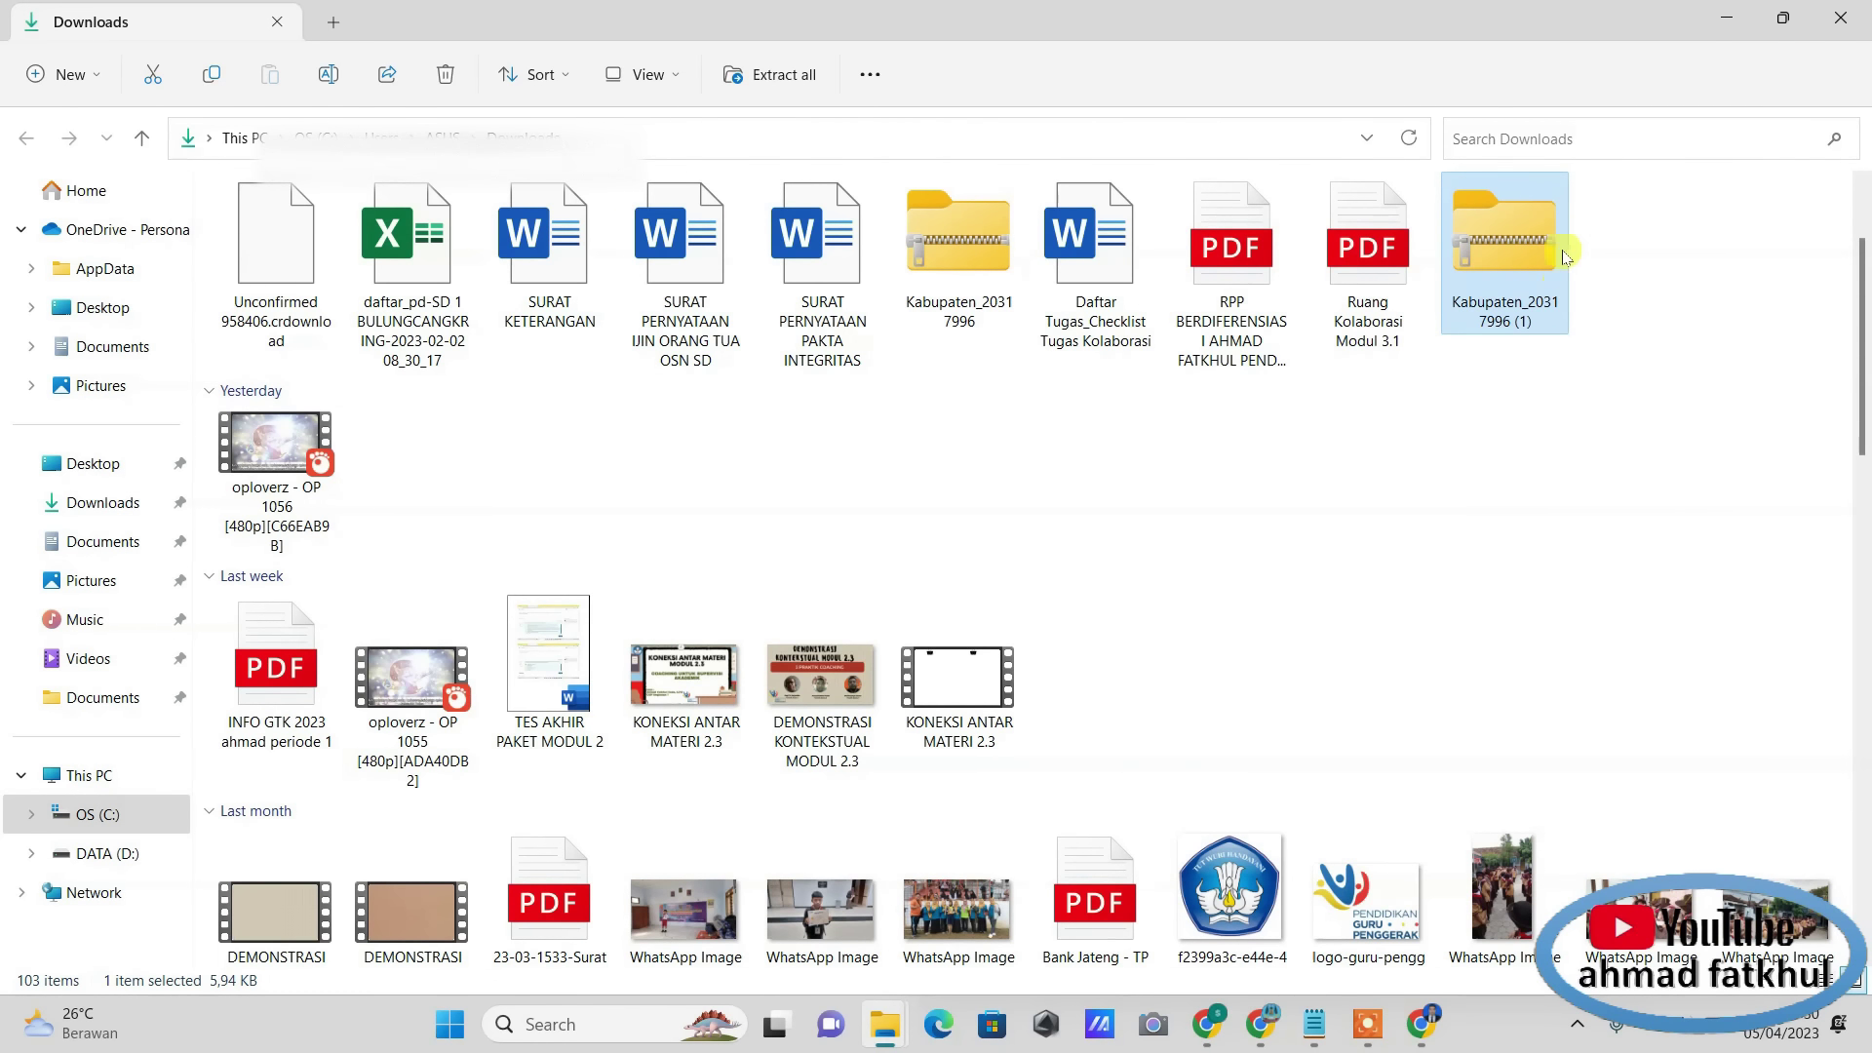
double_click(1519, 269)
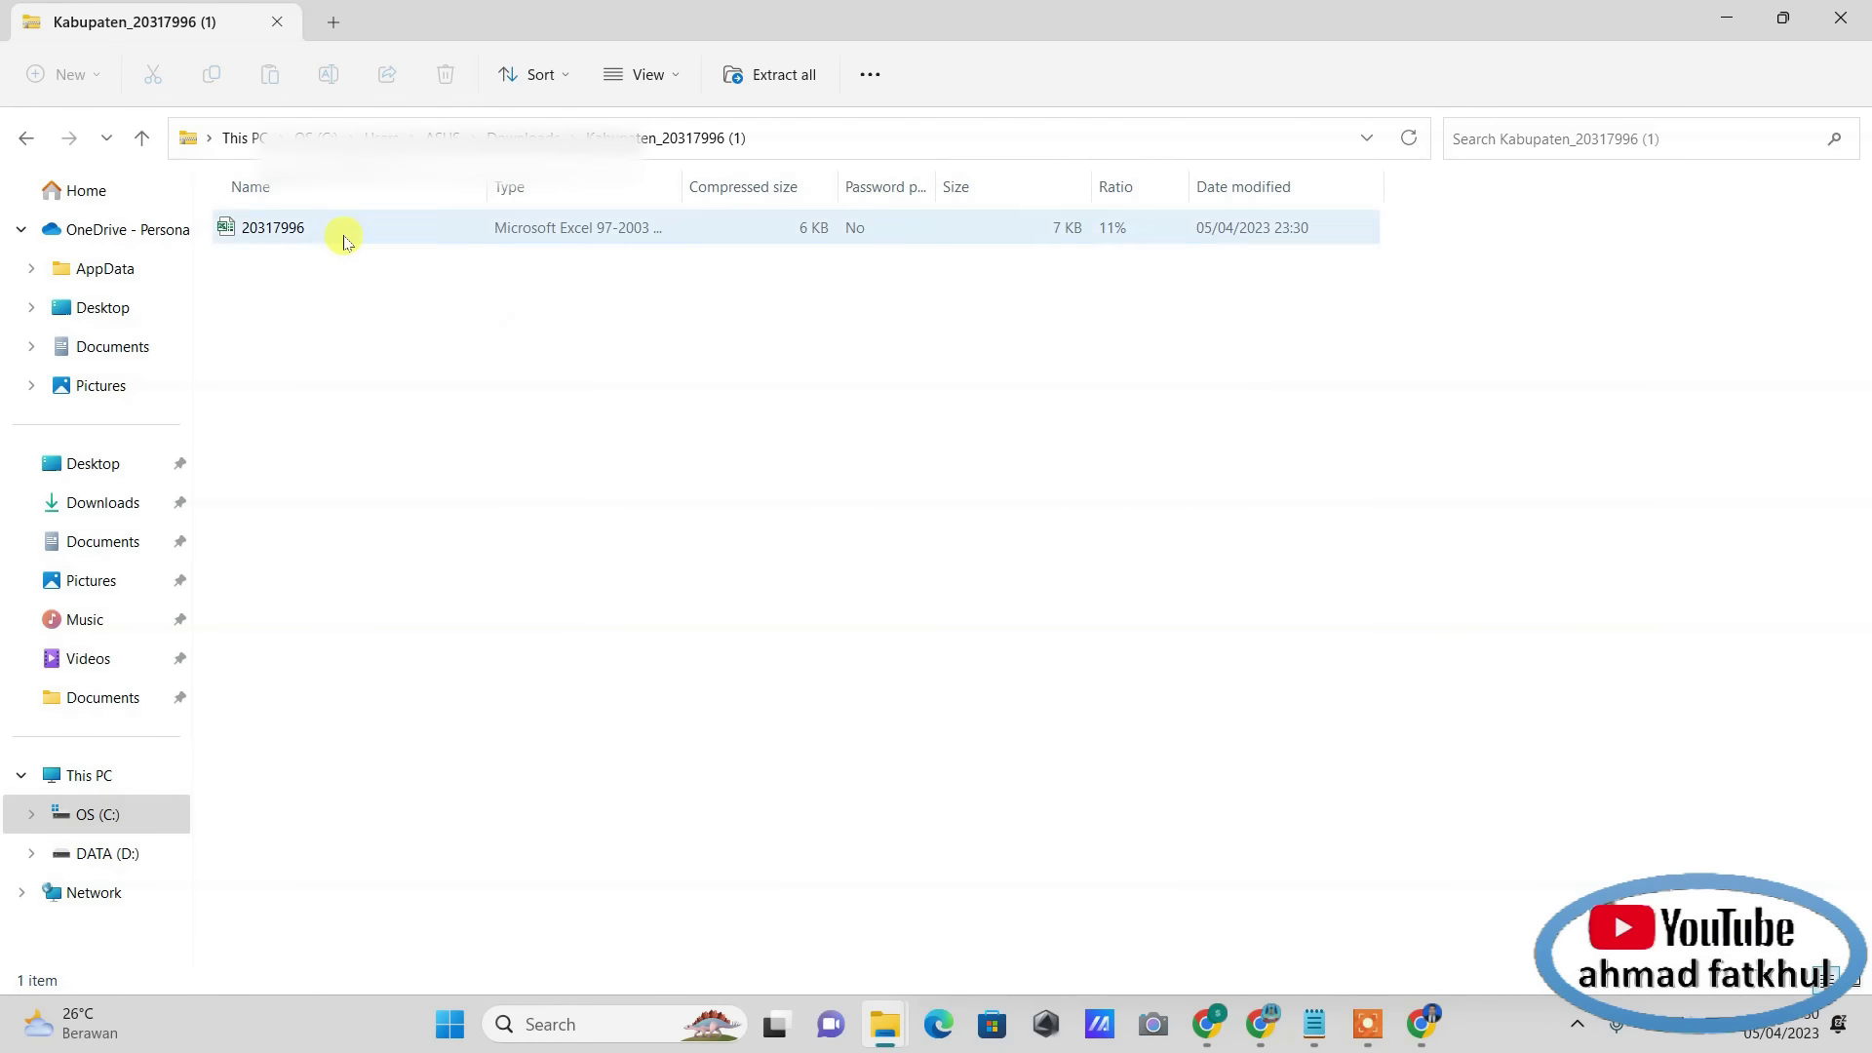
left_click(343, 239)
double_click(343, 232)
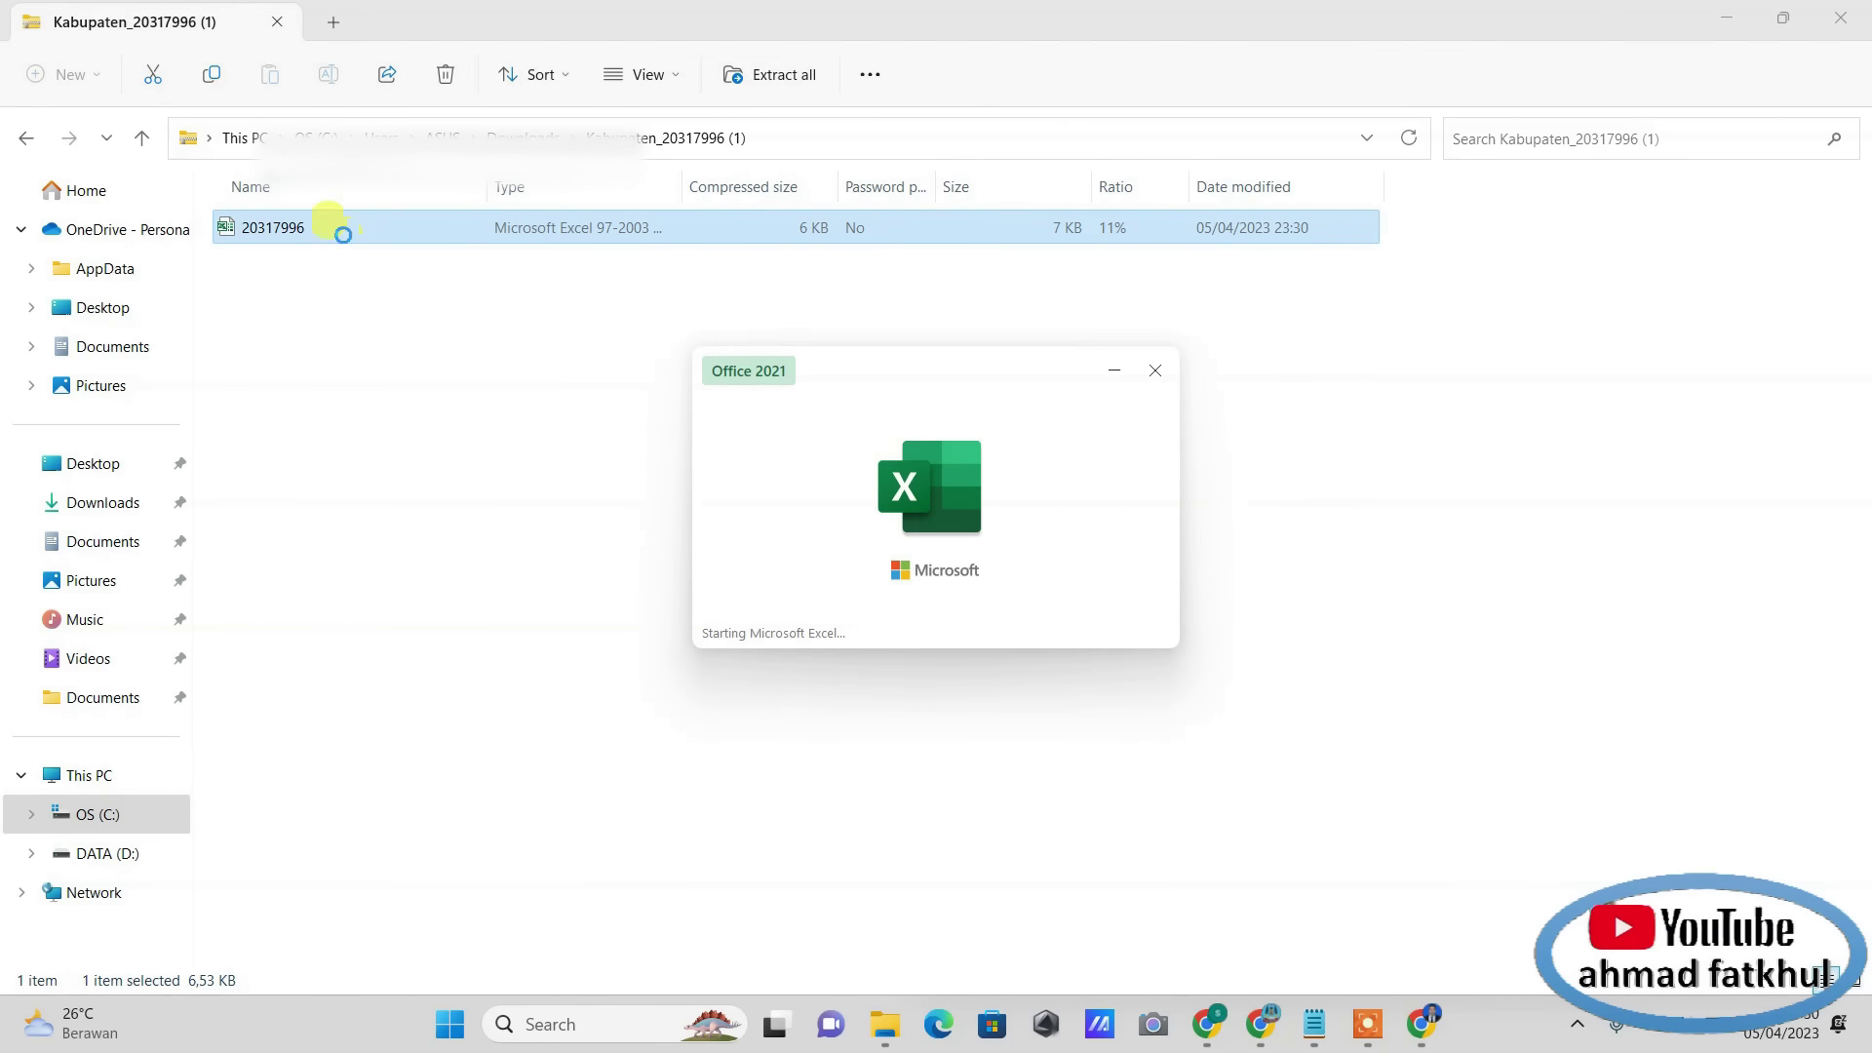
Step: Examine the name and password columns of the accounts workbook, and mark the account generation item in the Notepad checklist
left_click(851, 577)
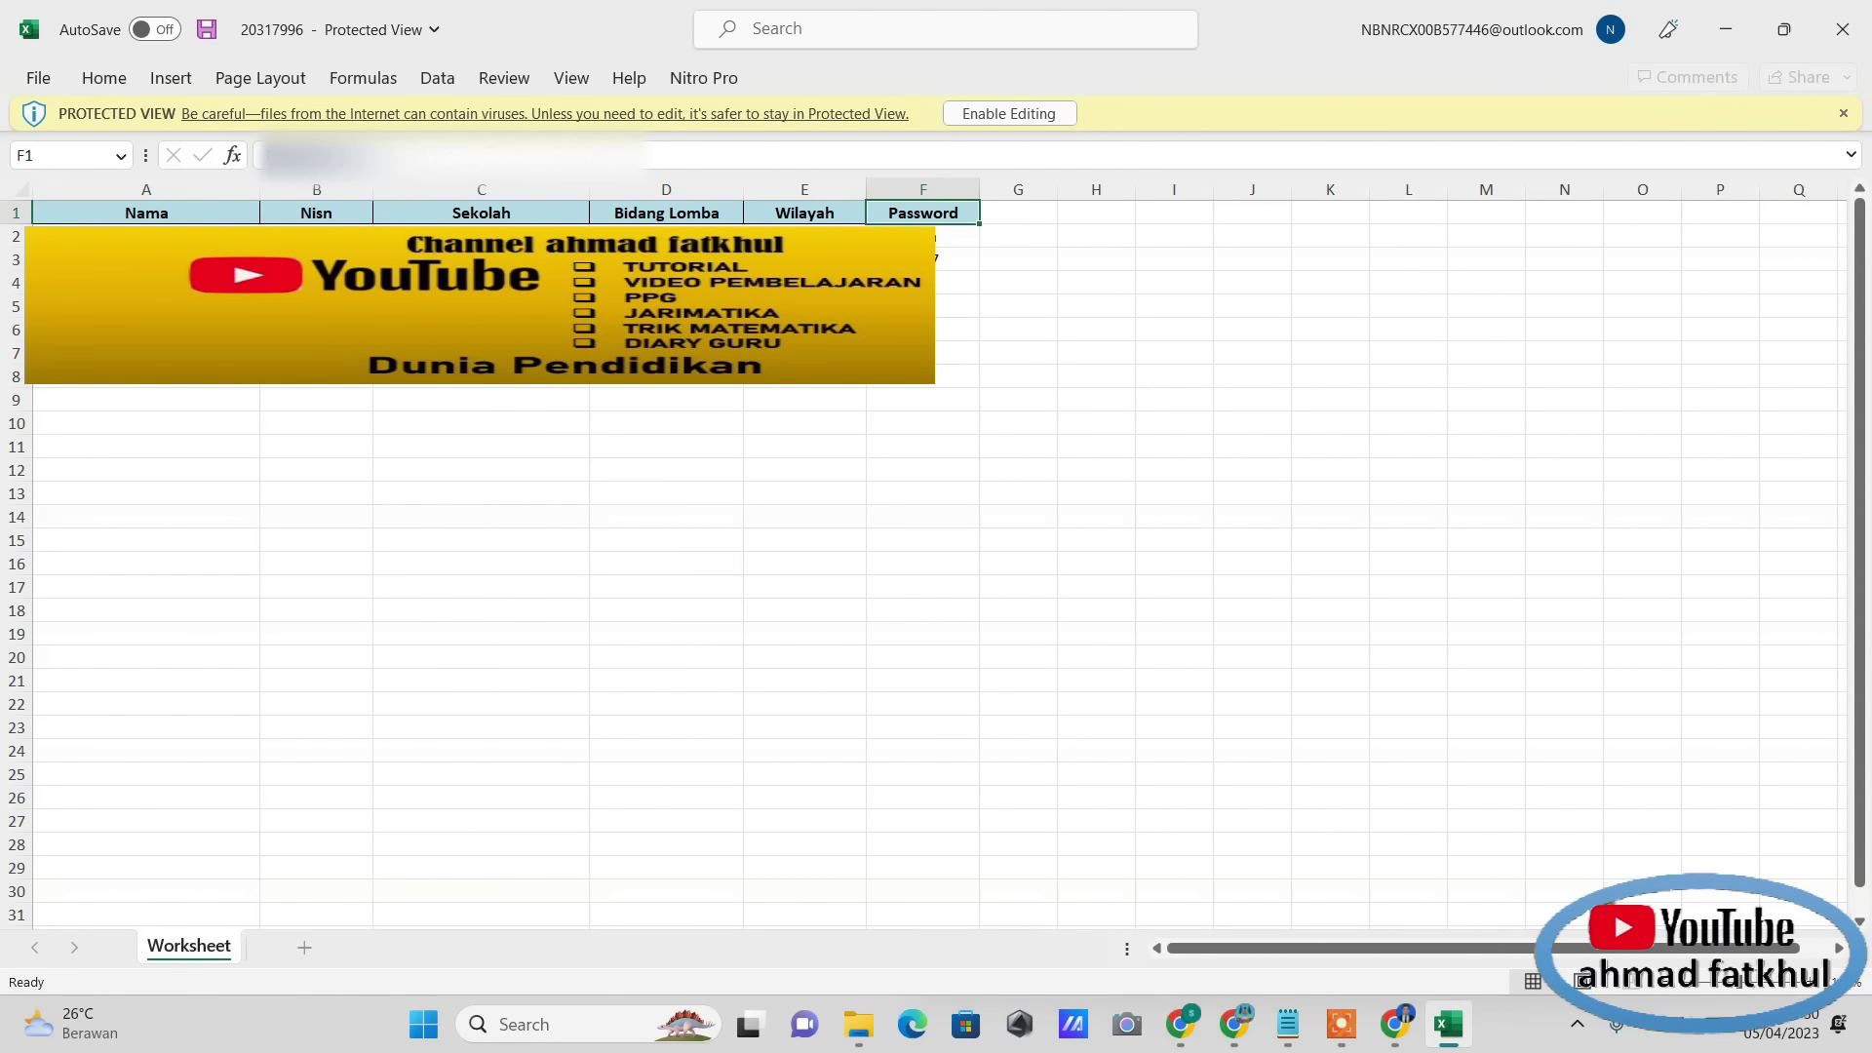
left_click(134, 225)
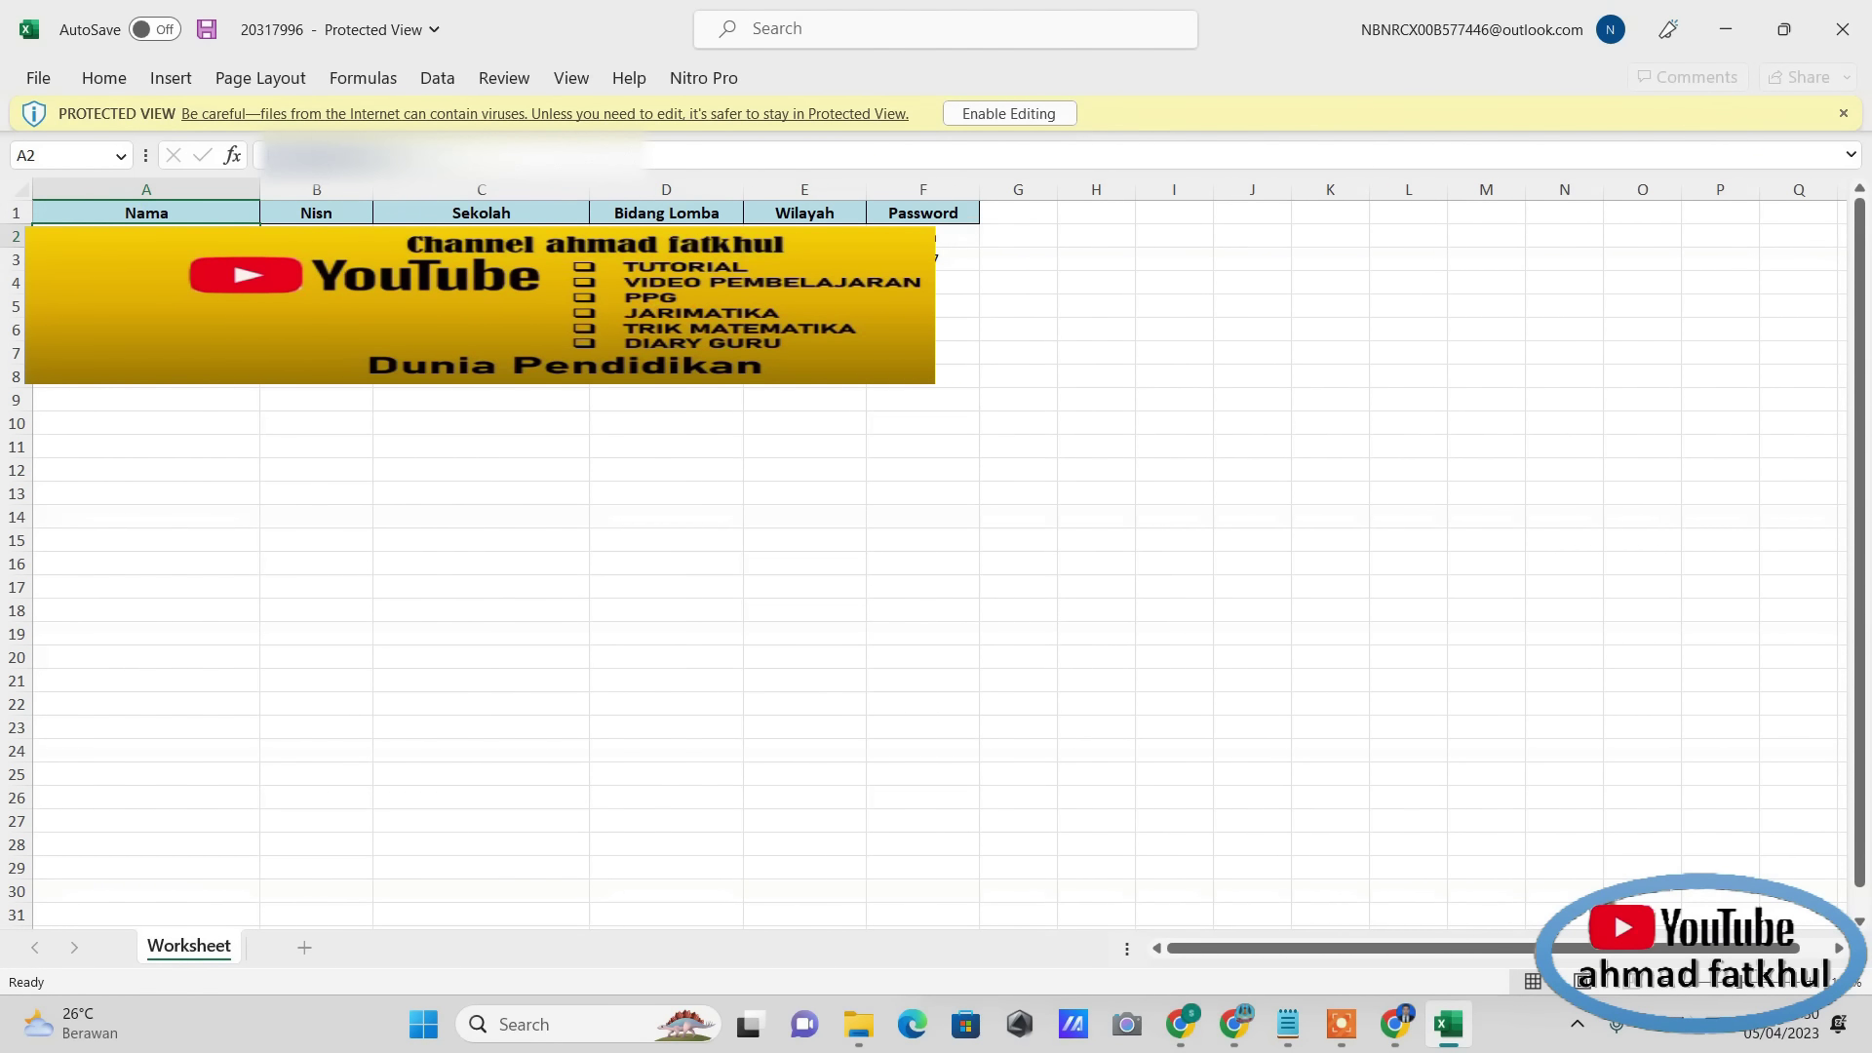
left_click(922, 236)
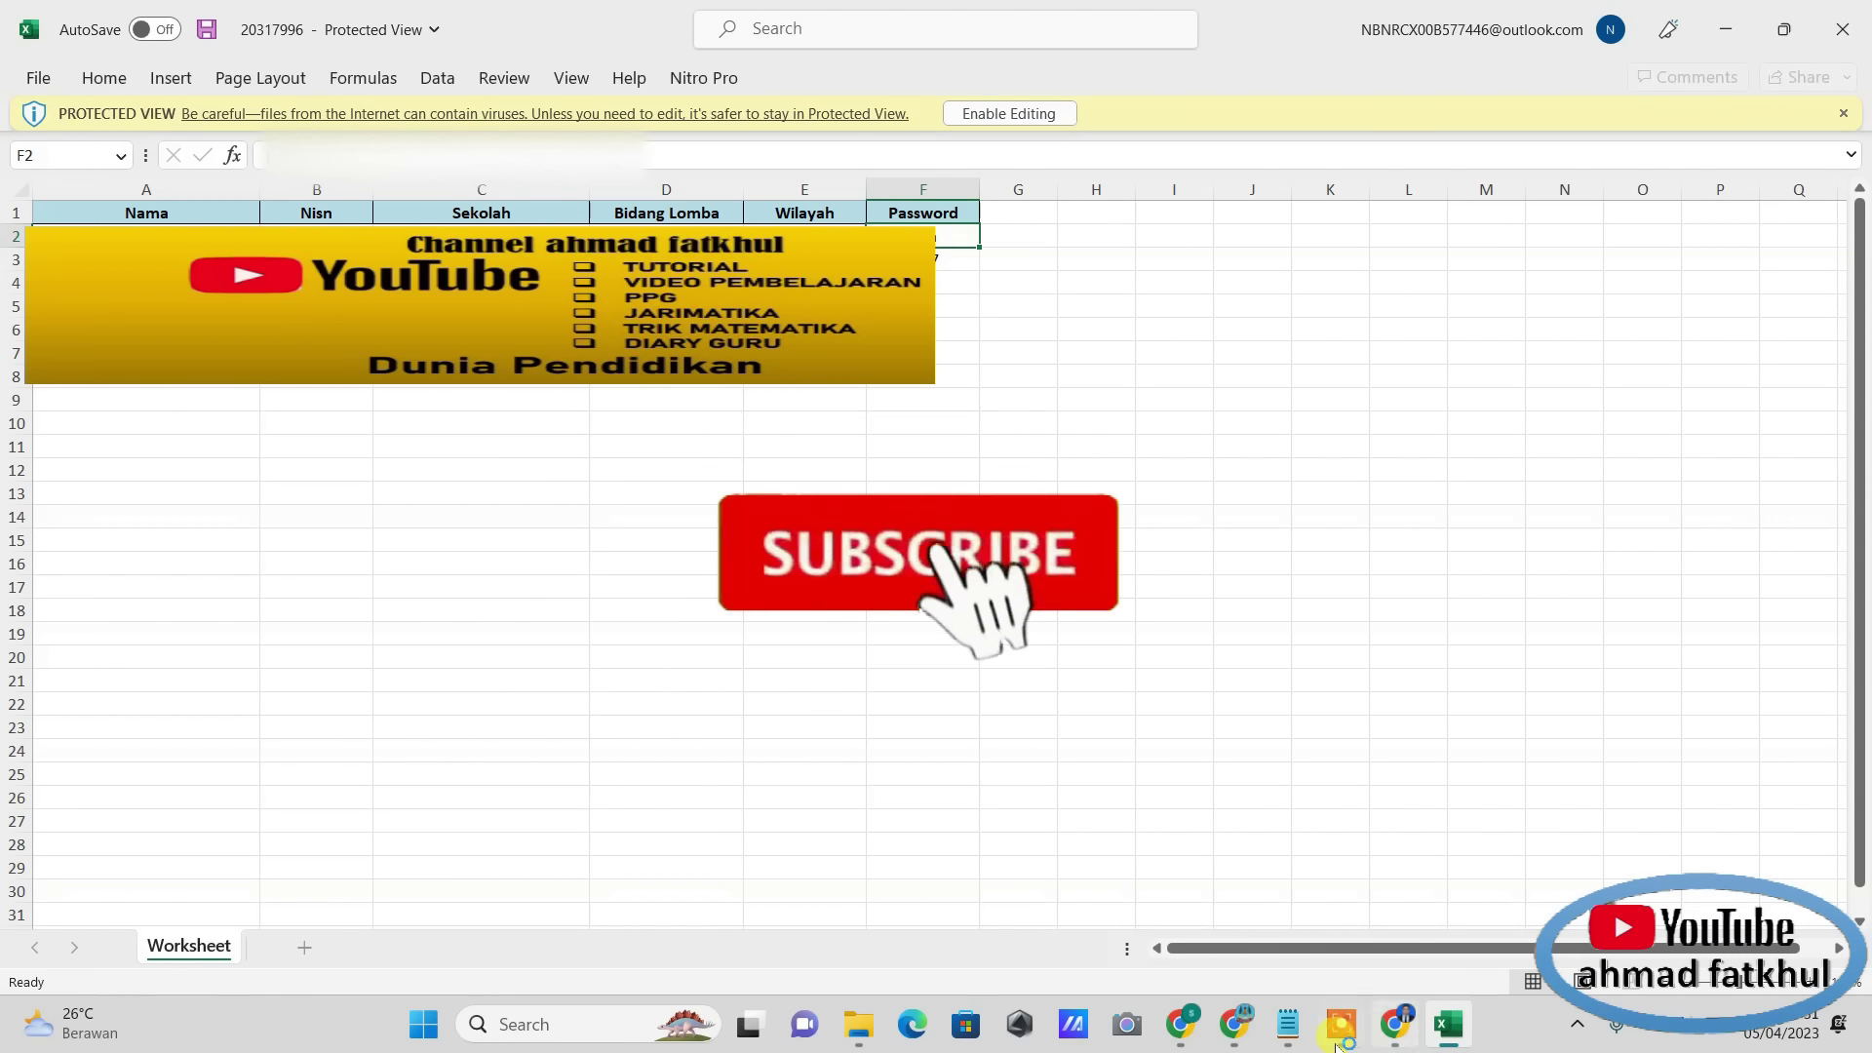
left_click(1289, 1024)
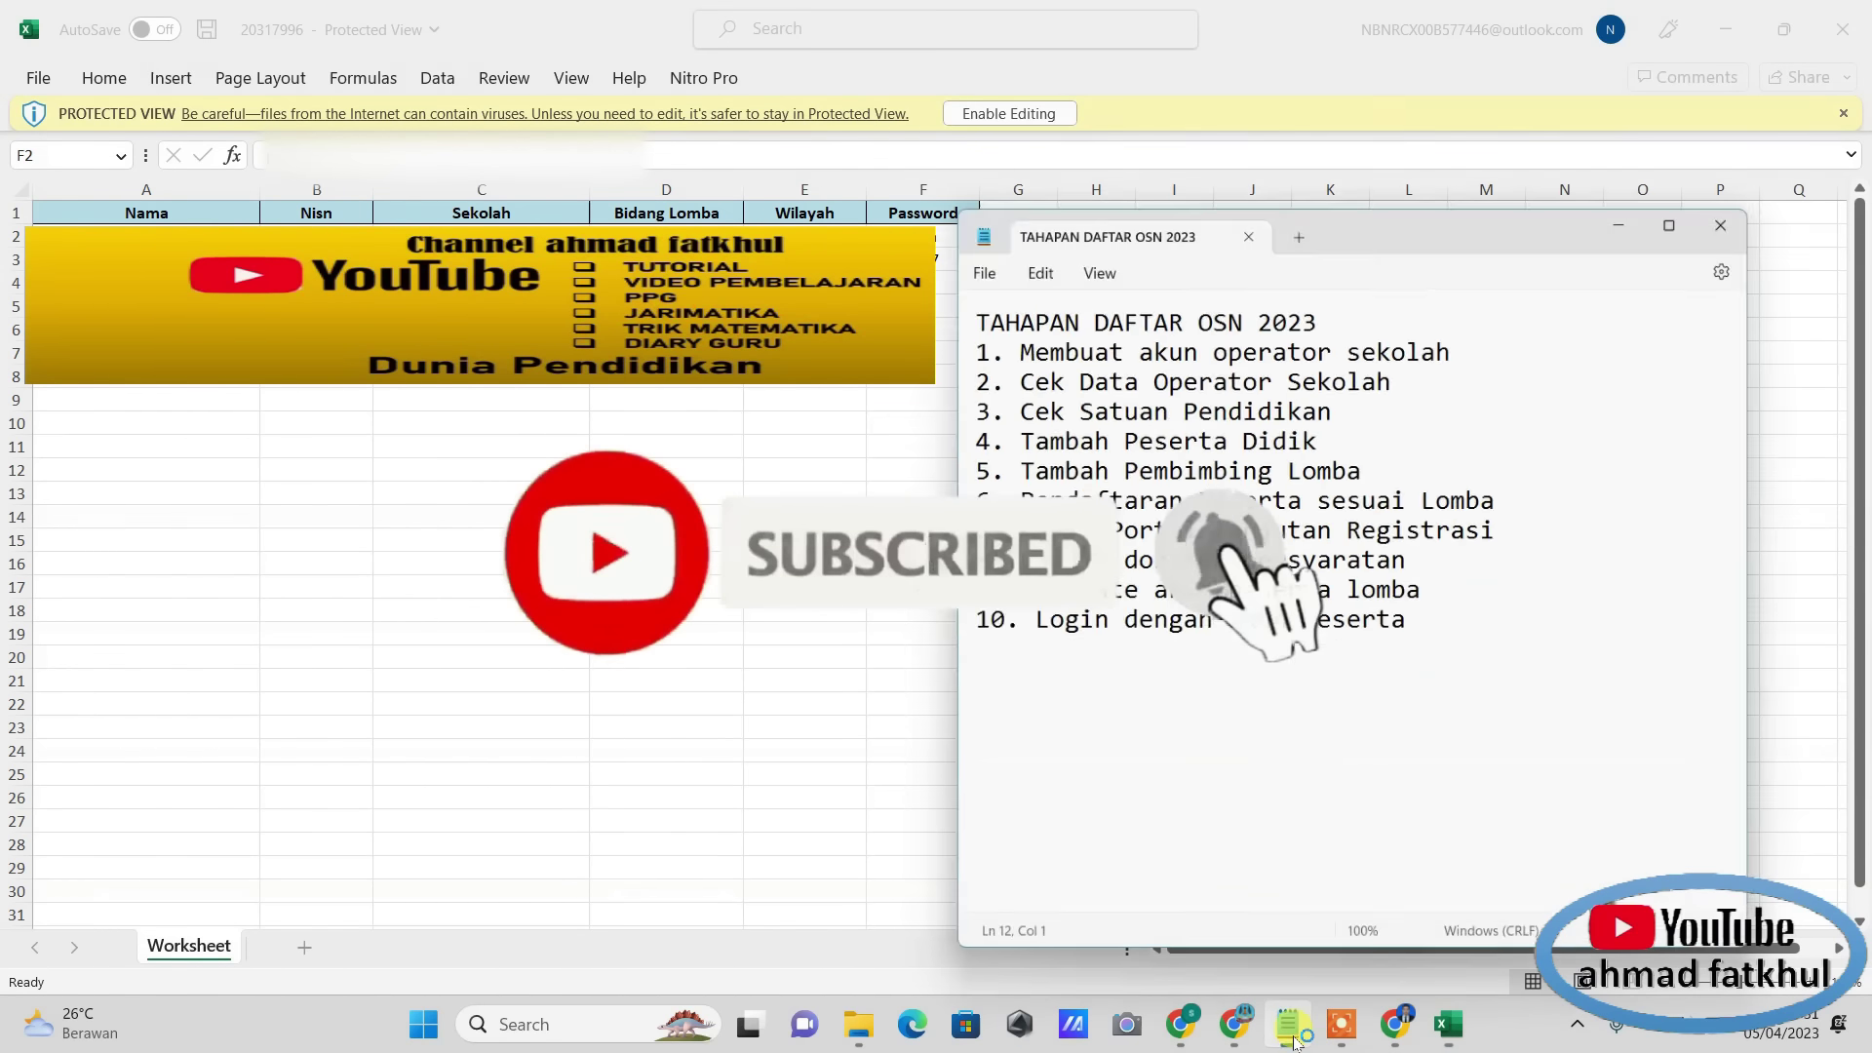
left_click_drag(1442, 583, 978, 585)
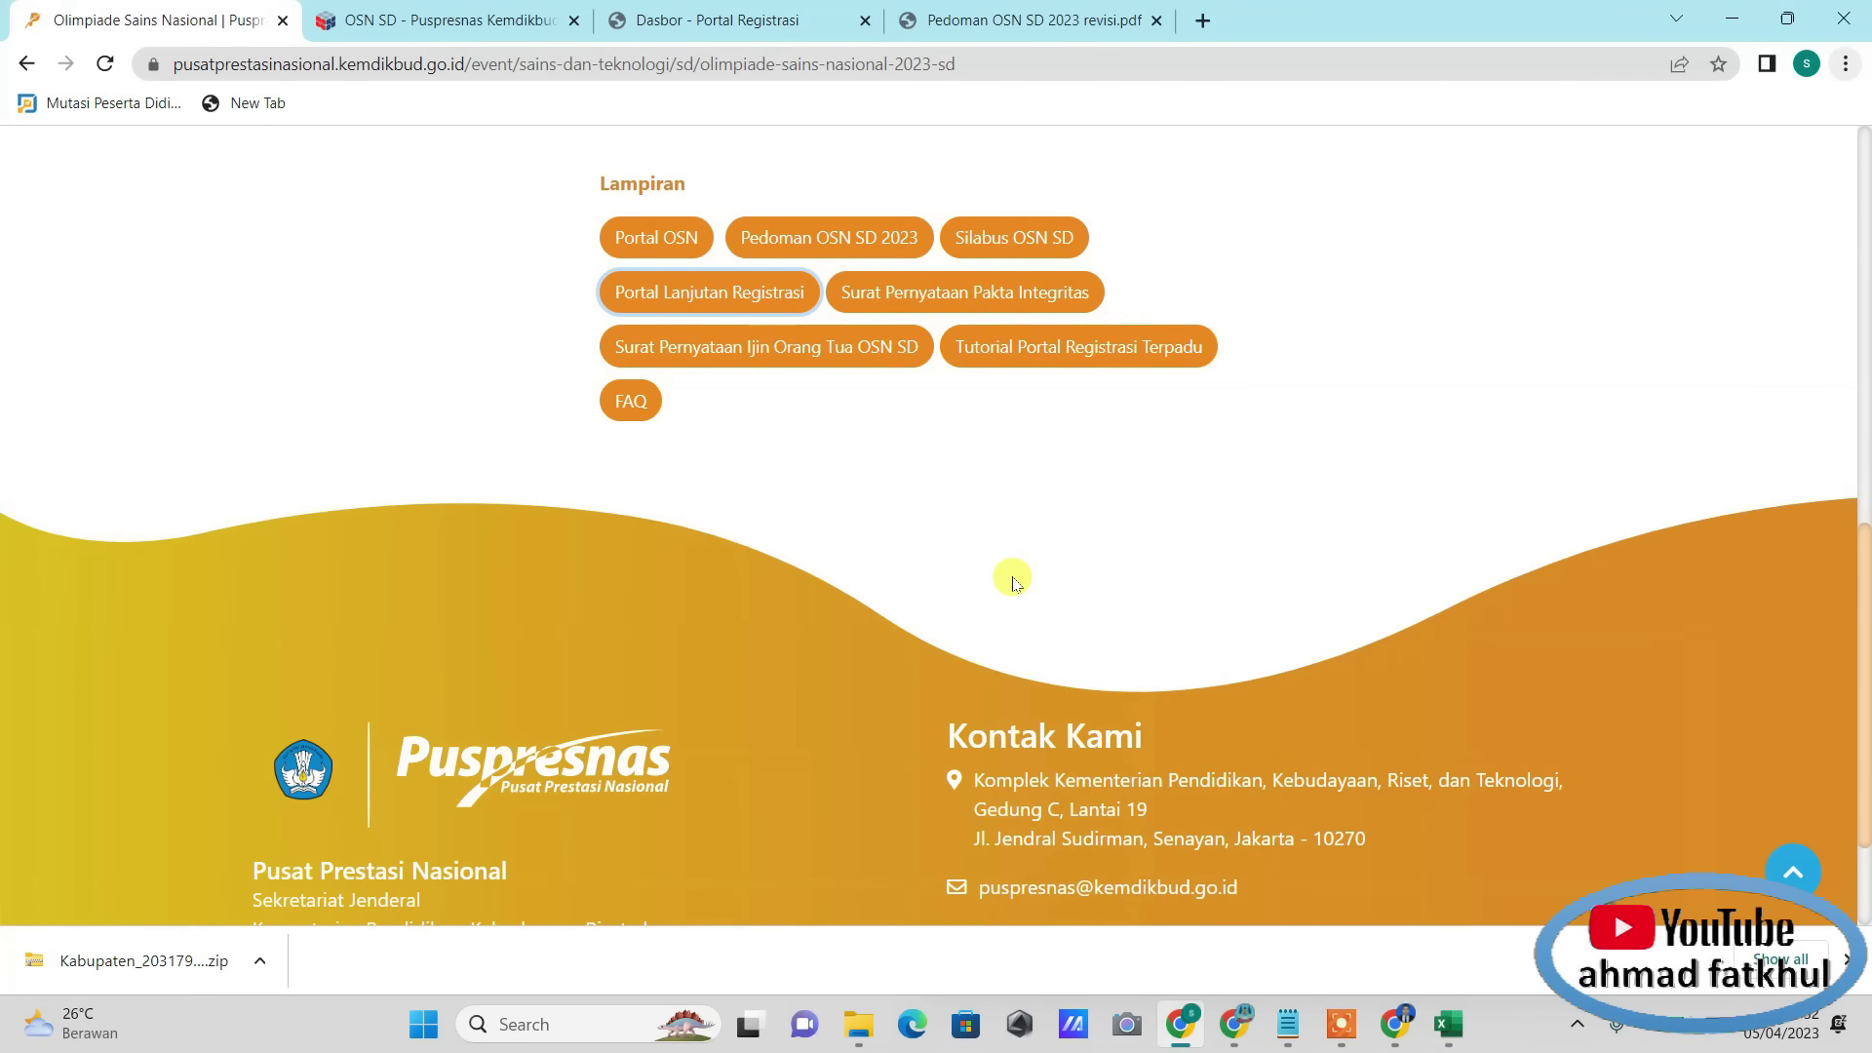
Step: Open the Portal Lanjutan Registrasi sign-in page and fill in NPSN/NISN with the first participant's NISN from the Excel workbook
left_click(750, 300)
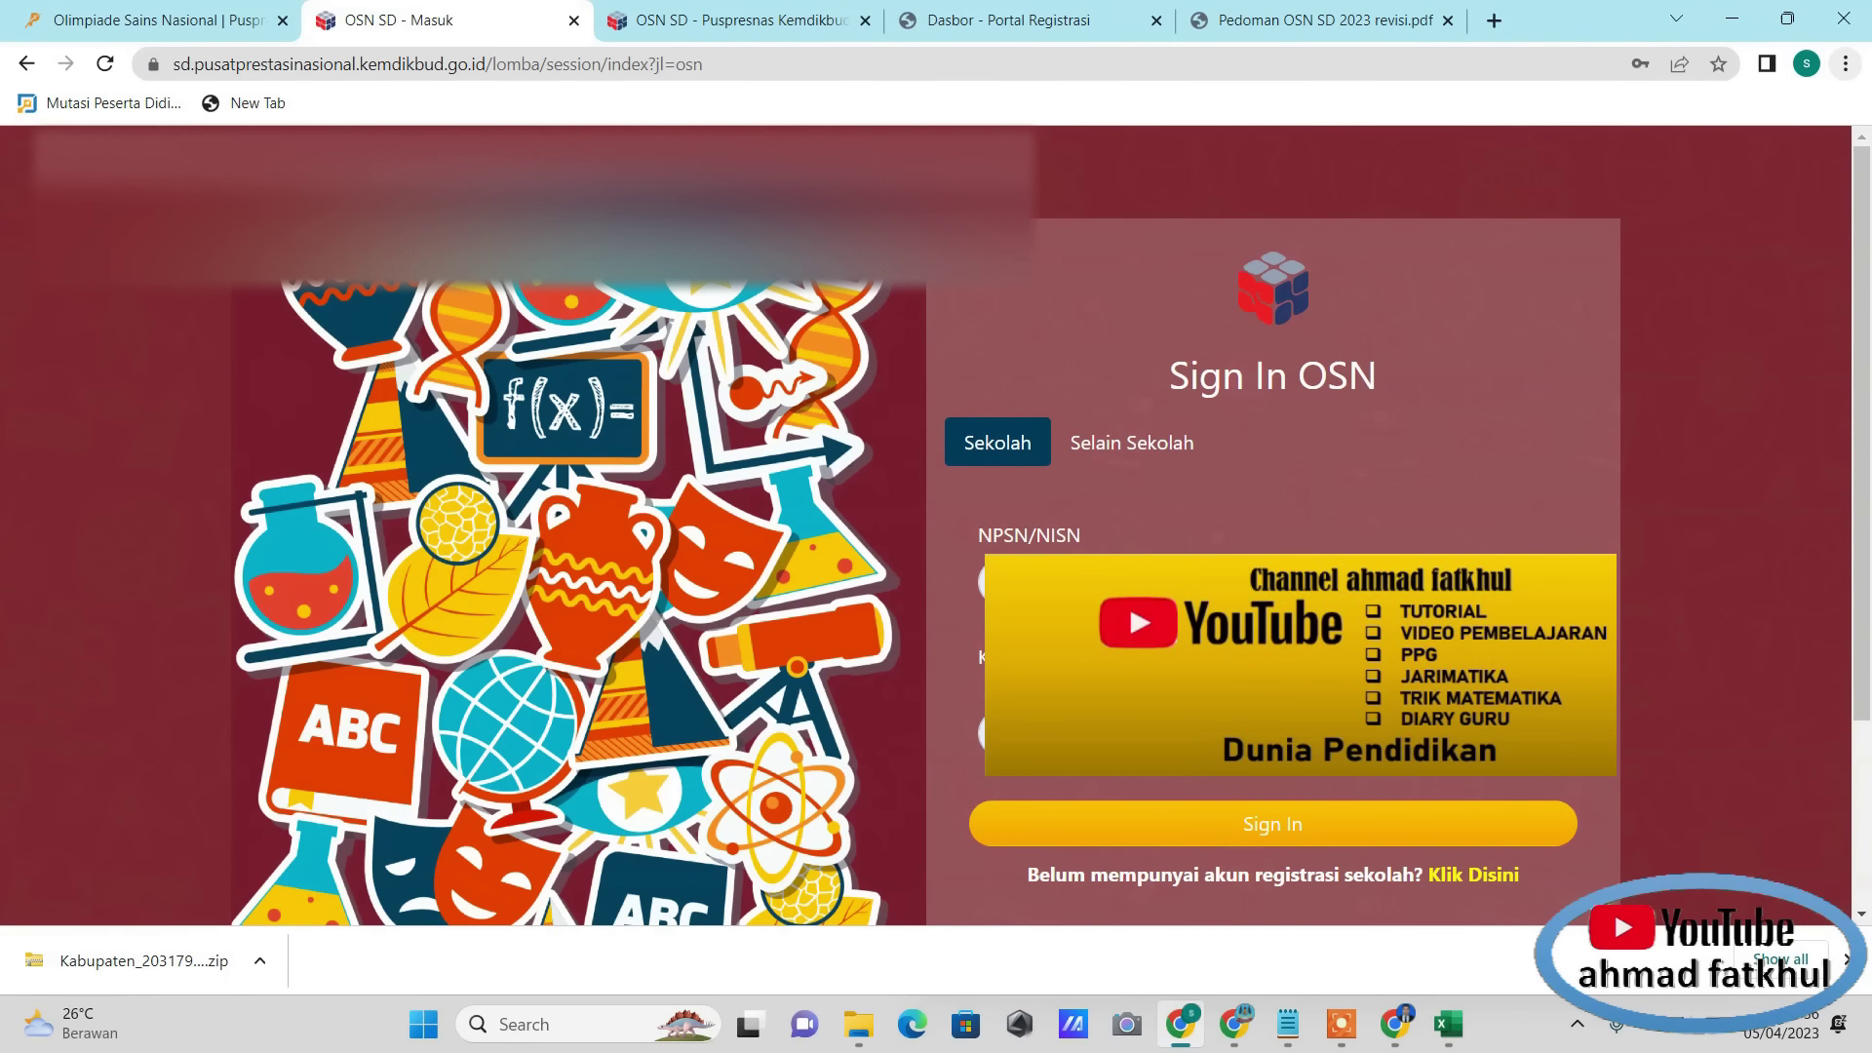
left_click(1449, 1024)
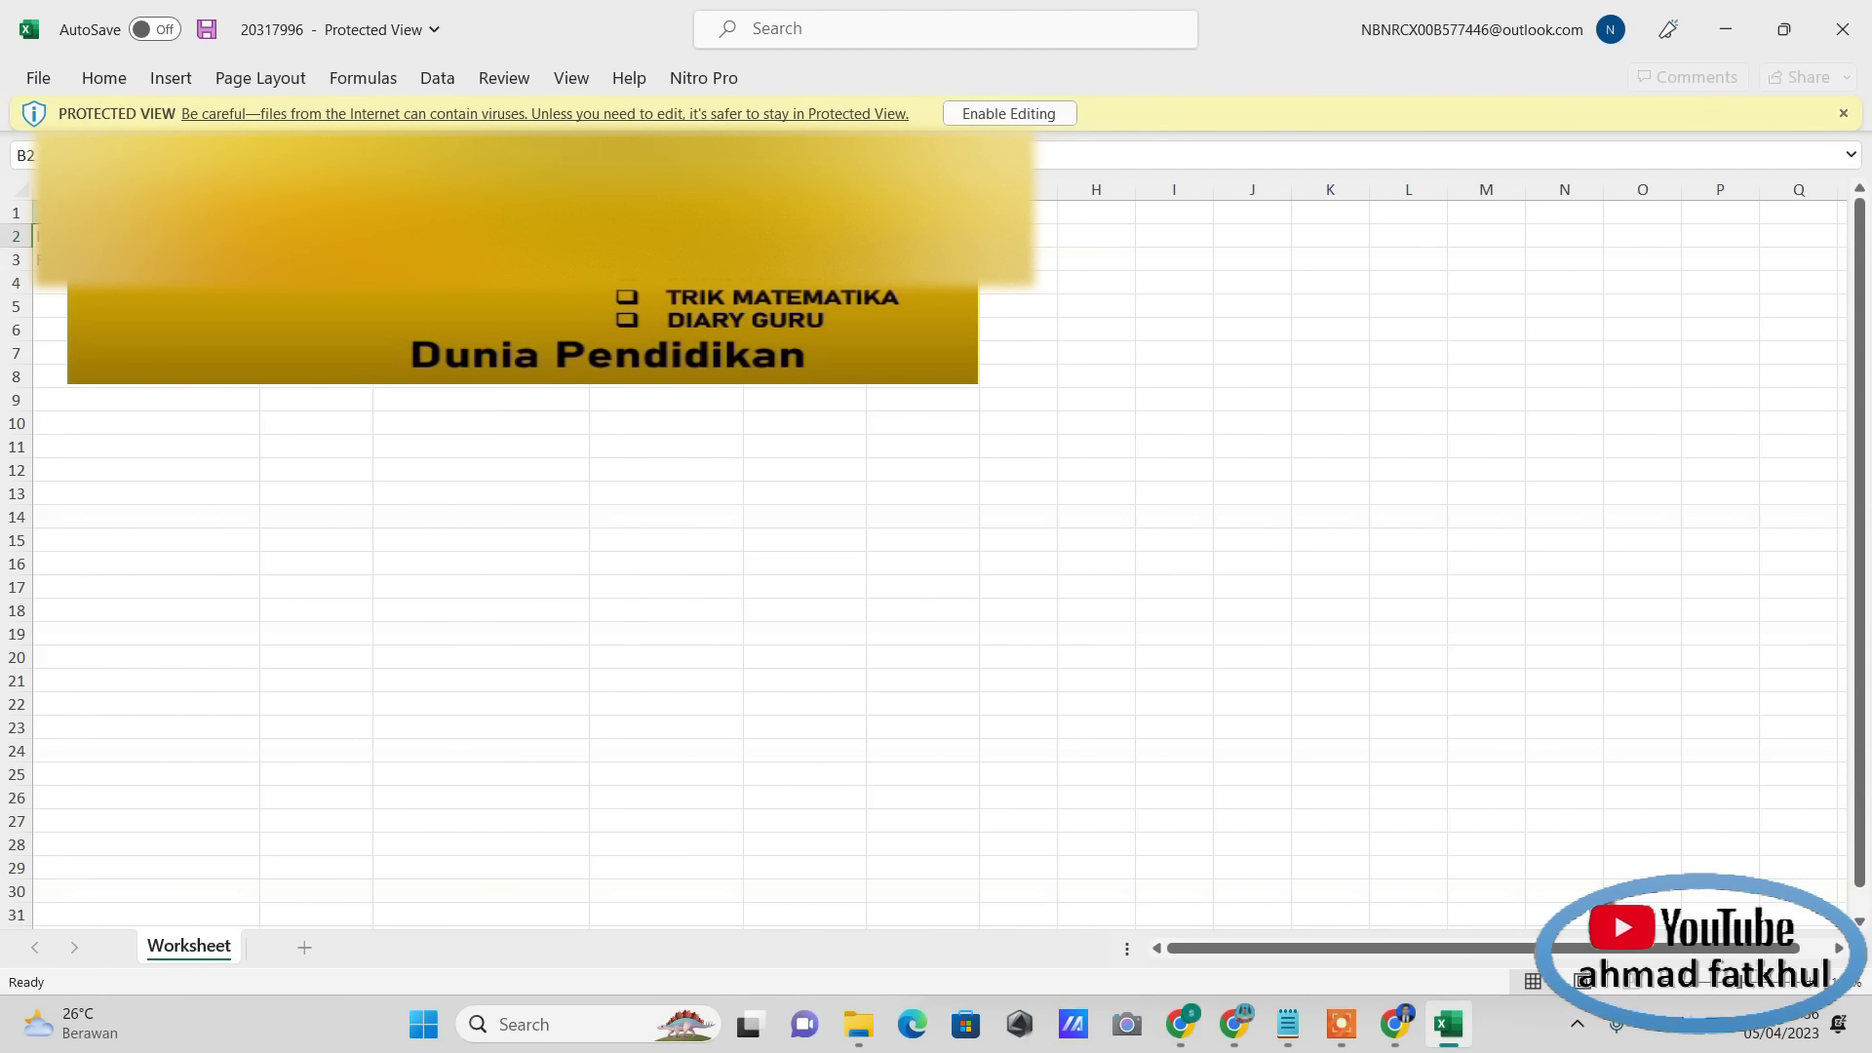
left_click(481, 423)
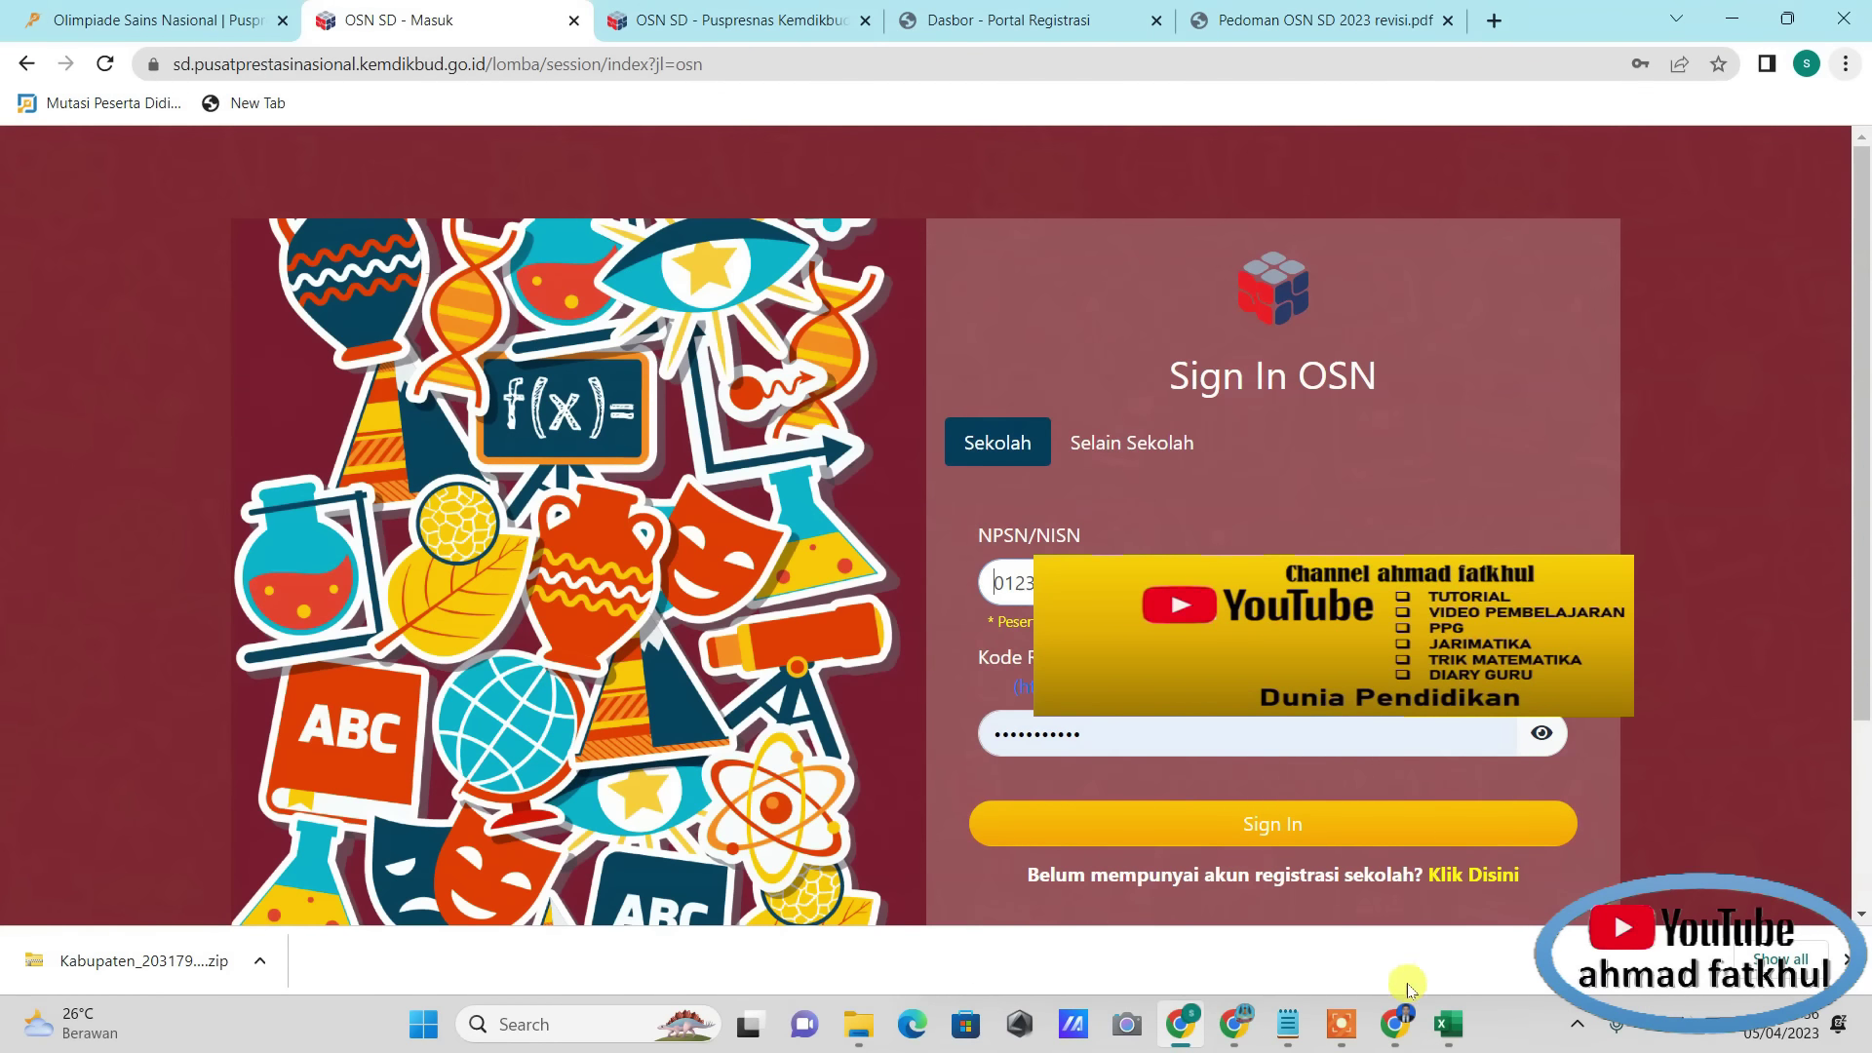
Step: Fill in the participant's password from the Excel workbook on the OSN sign-in page and sign in
left_click(1447, 1025)
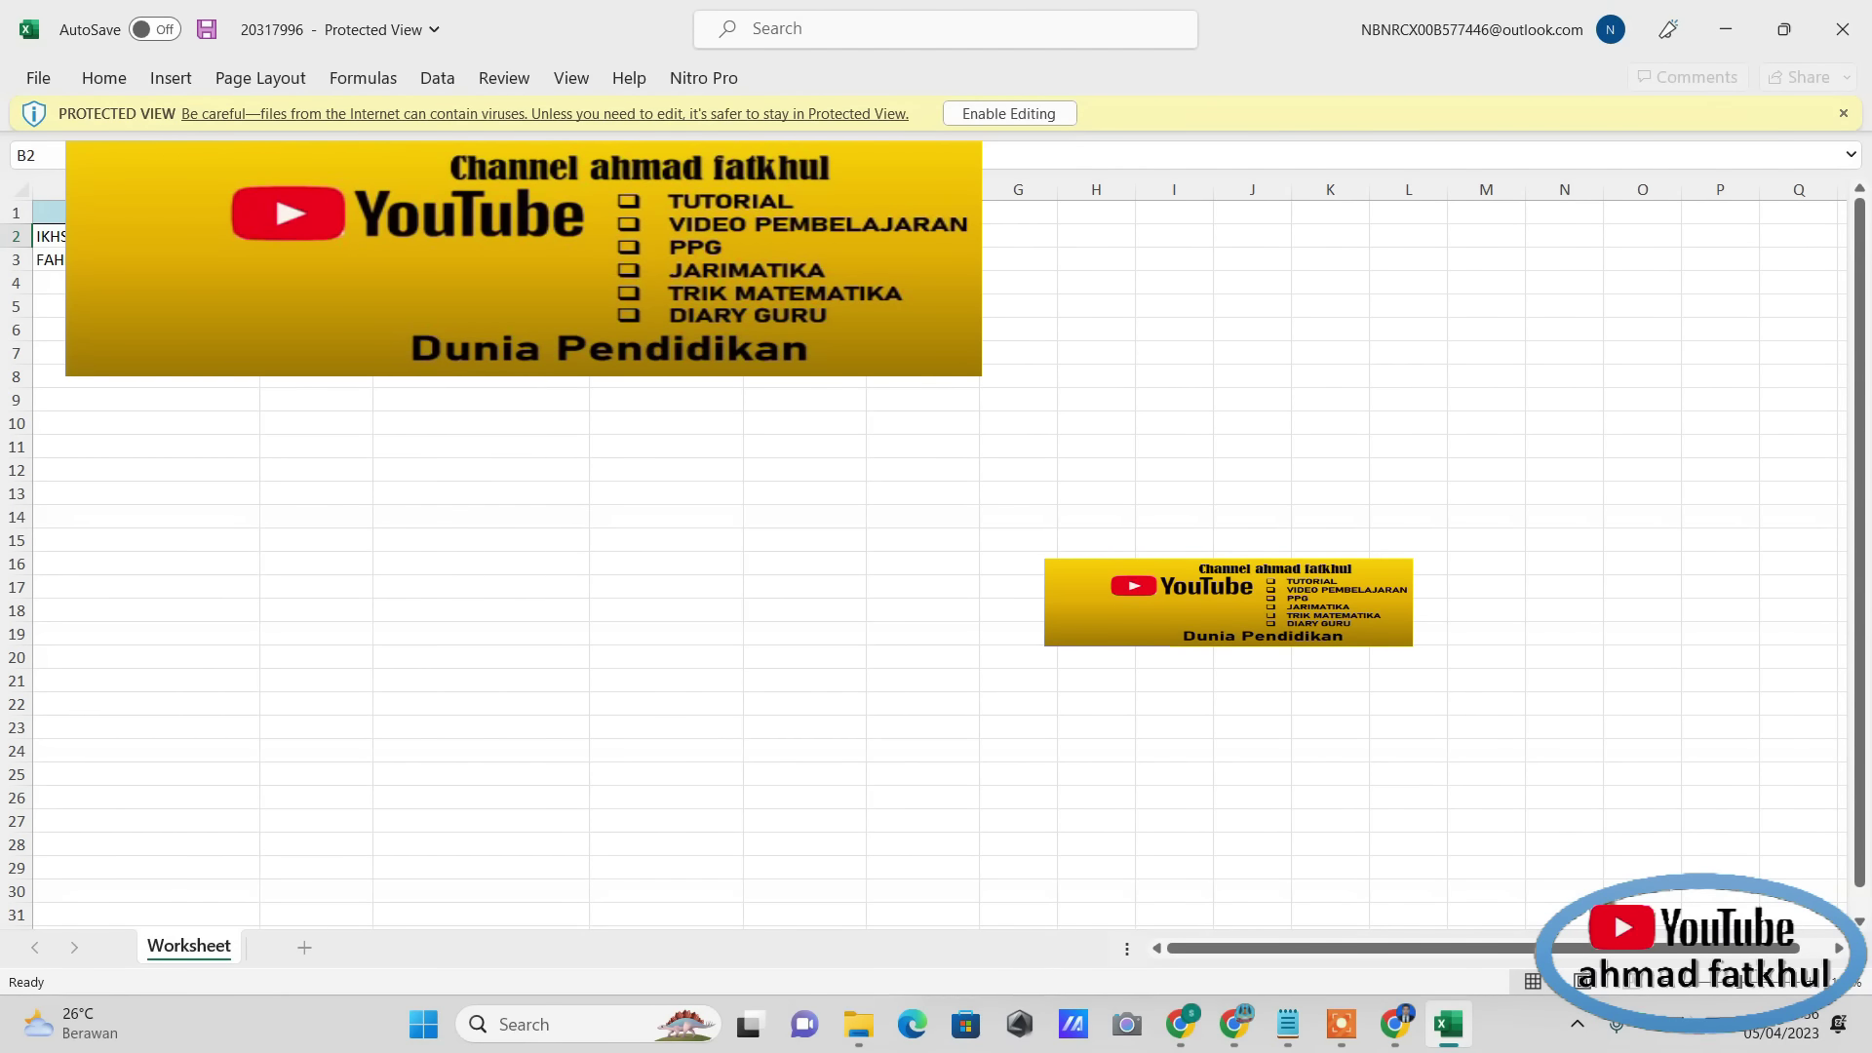
key("Right")
key("alt+Tab")
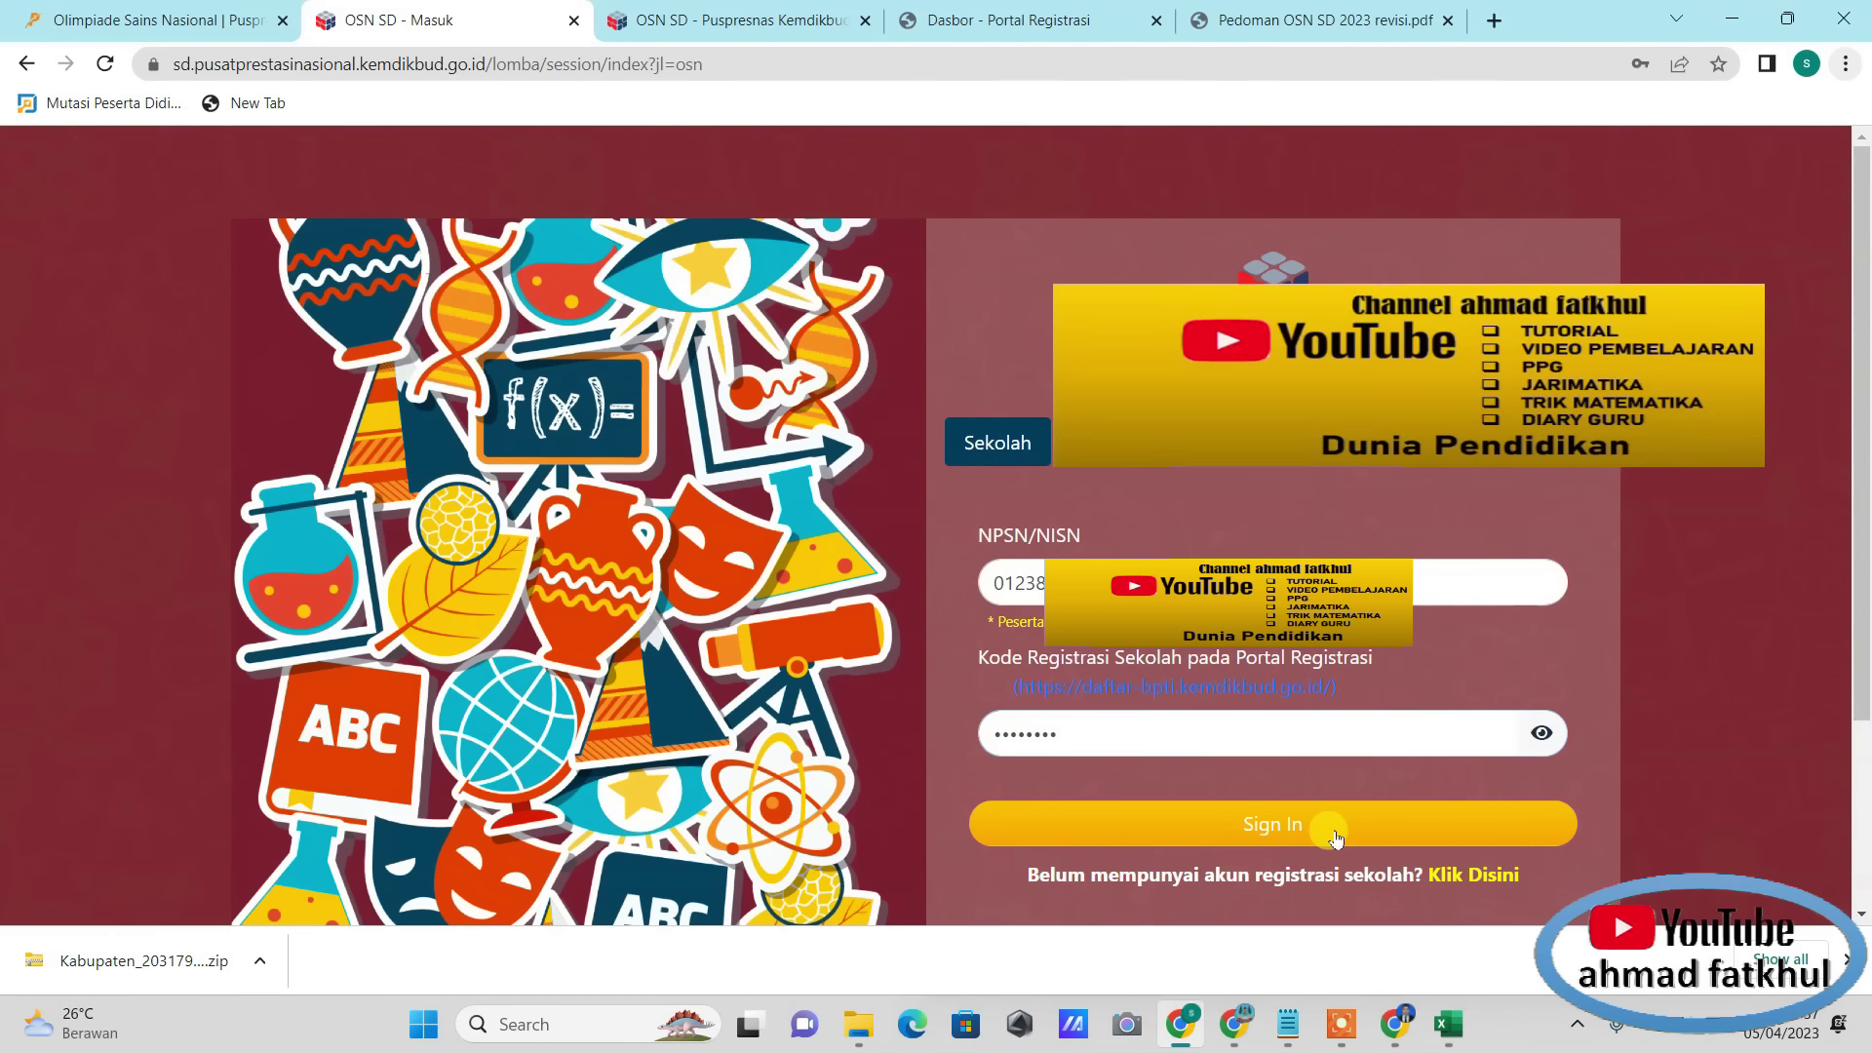
left_click(1335, 837)
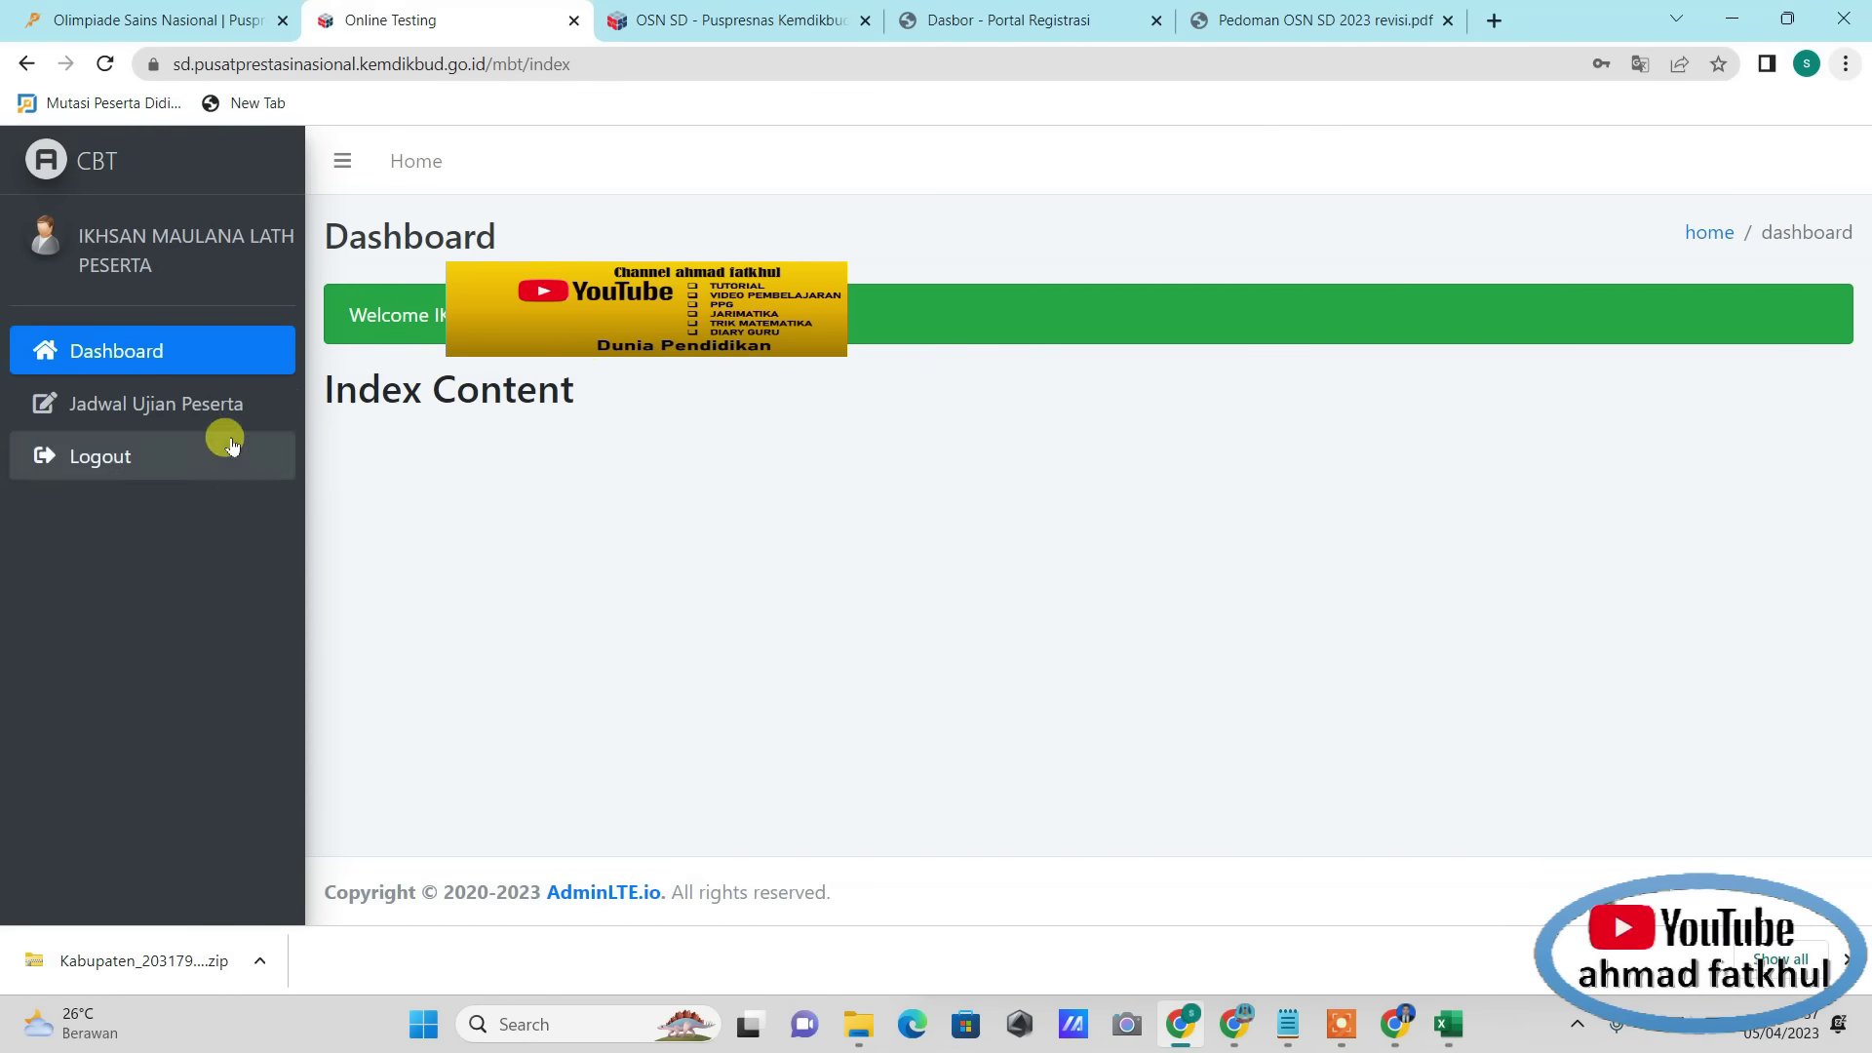
Step: Open Jadwal Ujian Peserta in the participant's account and check the exam schedule and its Cabang Lomba filter
left_click(201, 406)
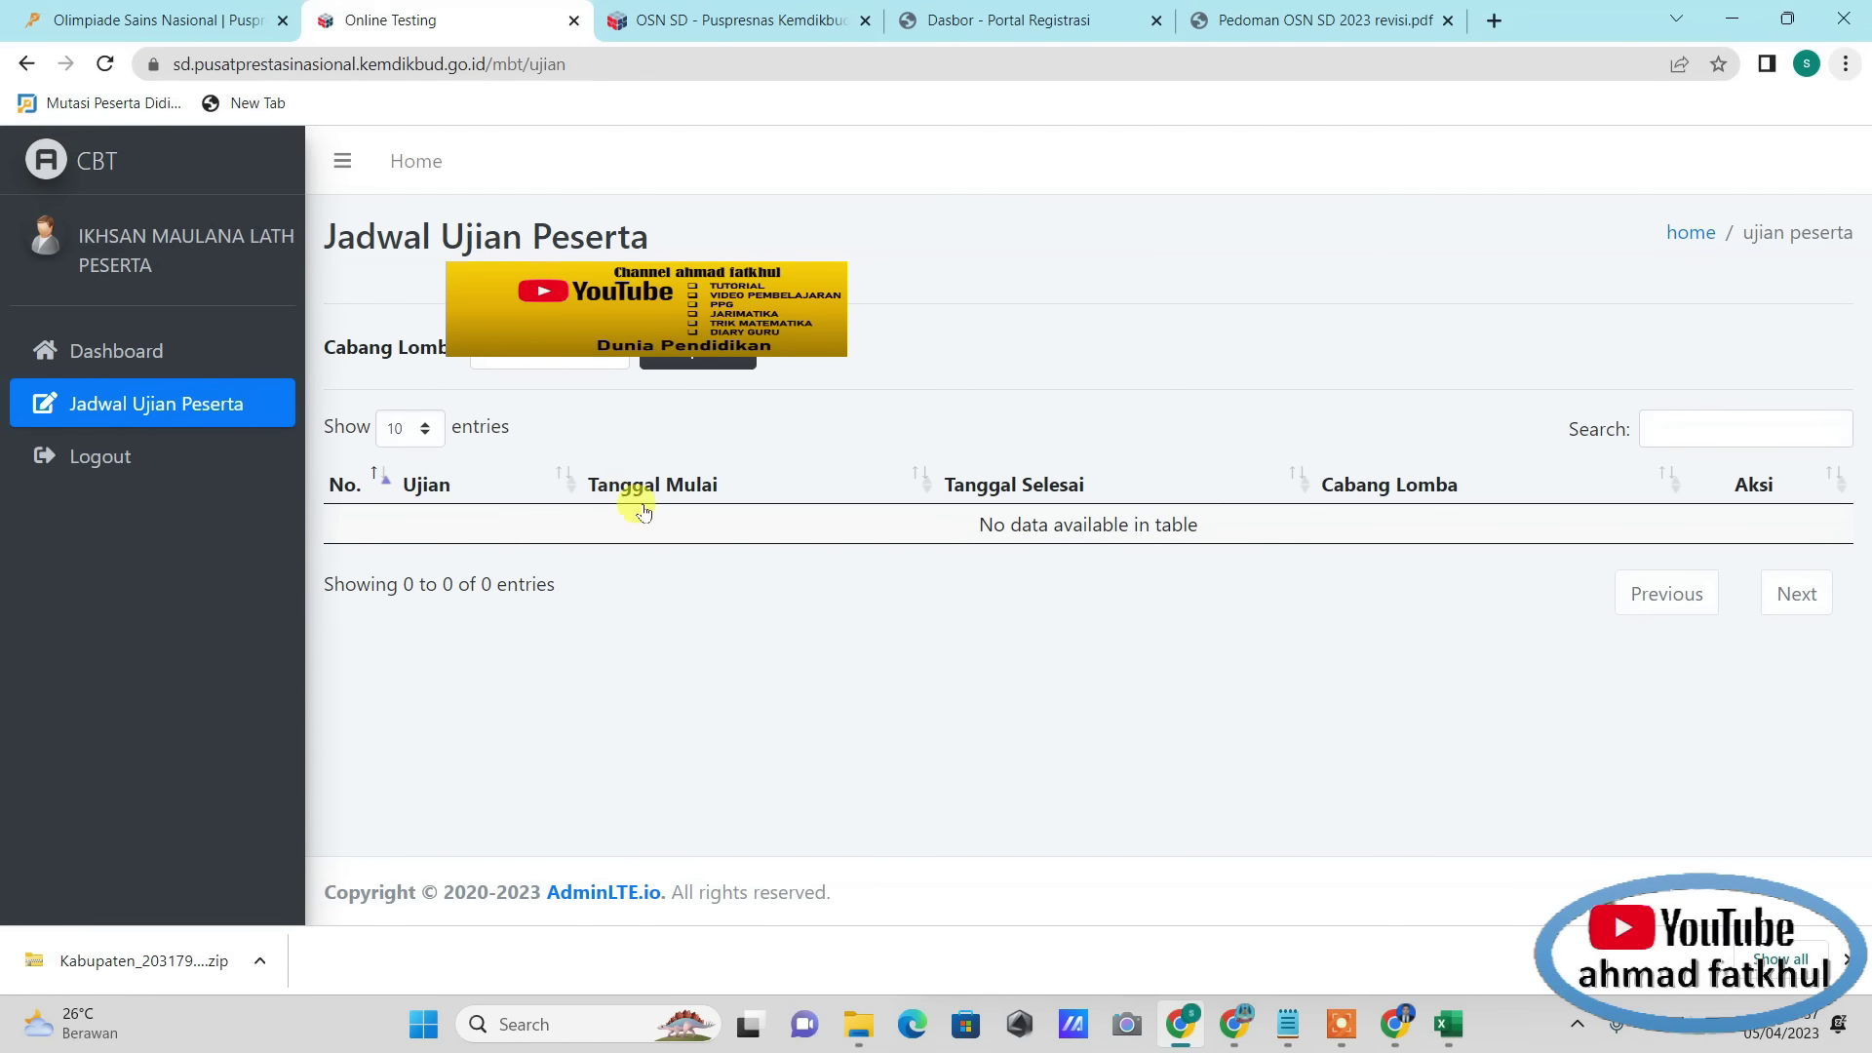
left_click(604, 378)
left_click(595, 382)
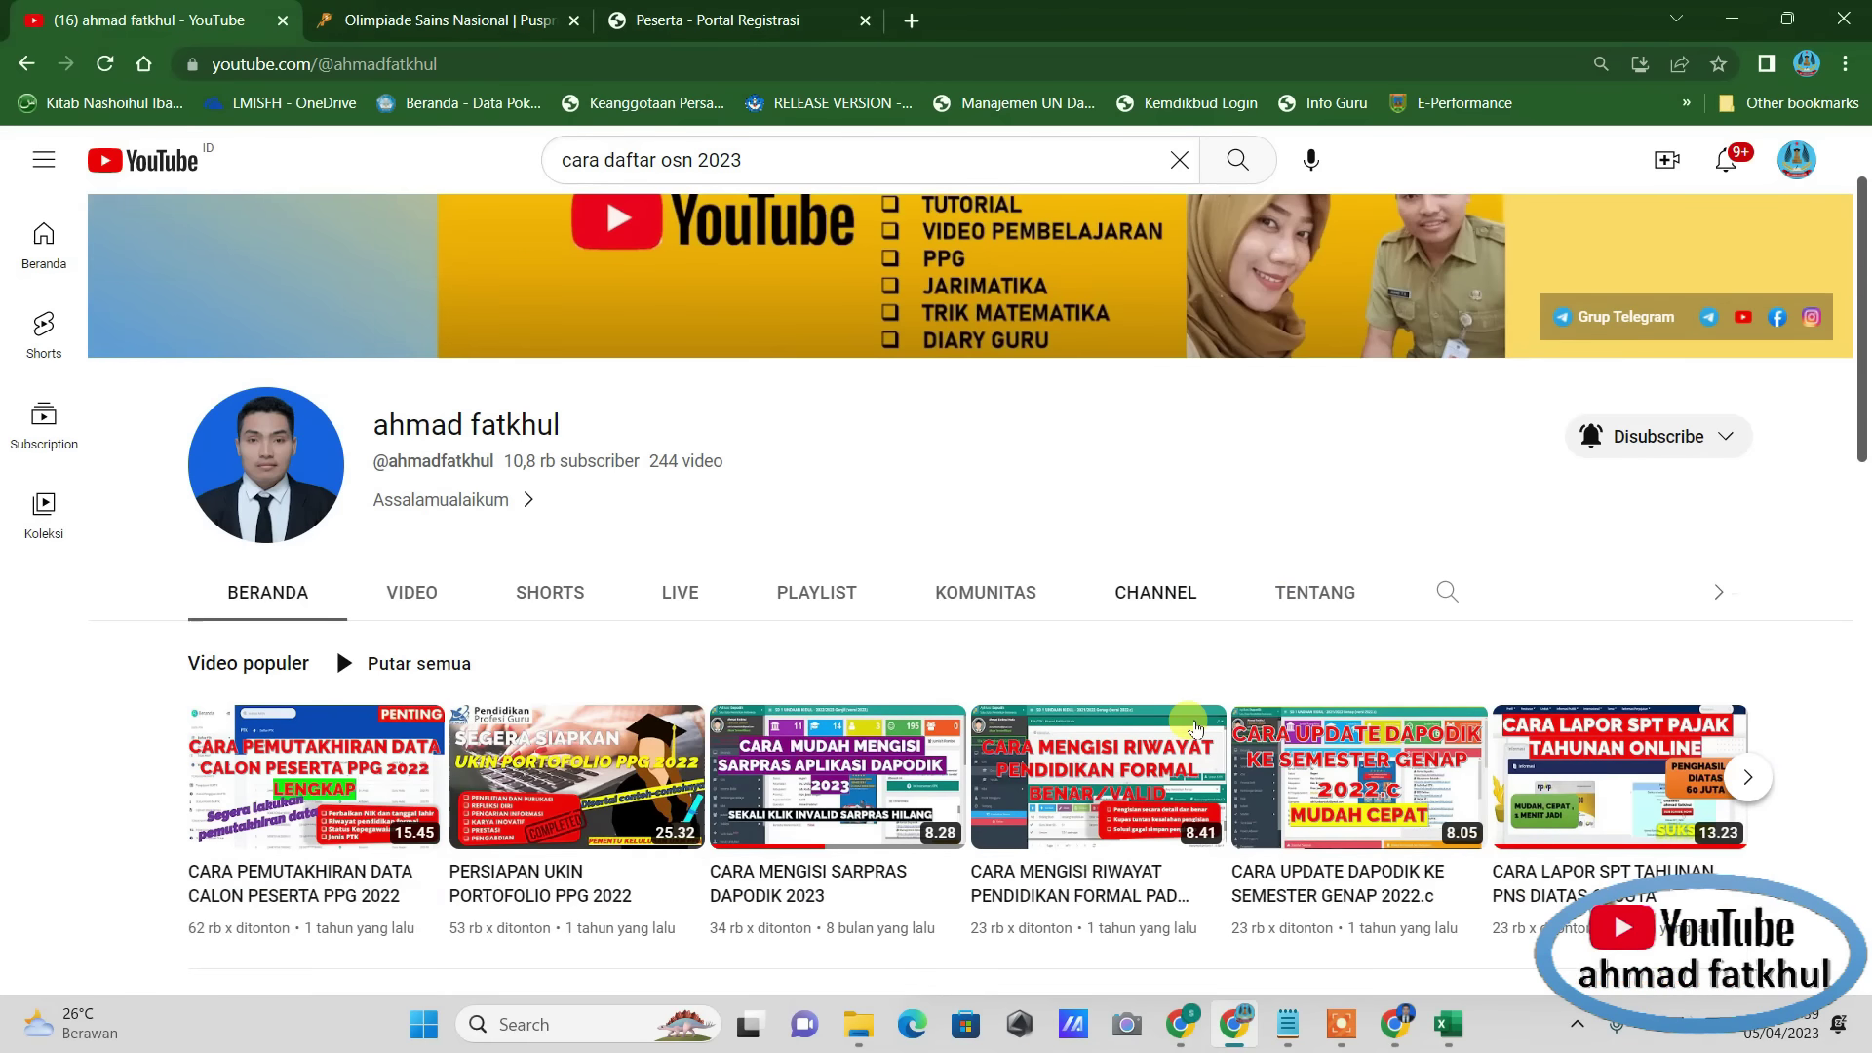
Step: List the YouTube channel's uploaded videos and look through them for the OSN 2022 tutorials
scroll(1196, 729, "down", 5)
left_click(398, 226)
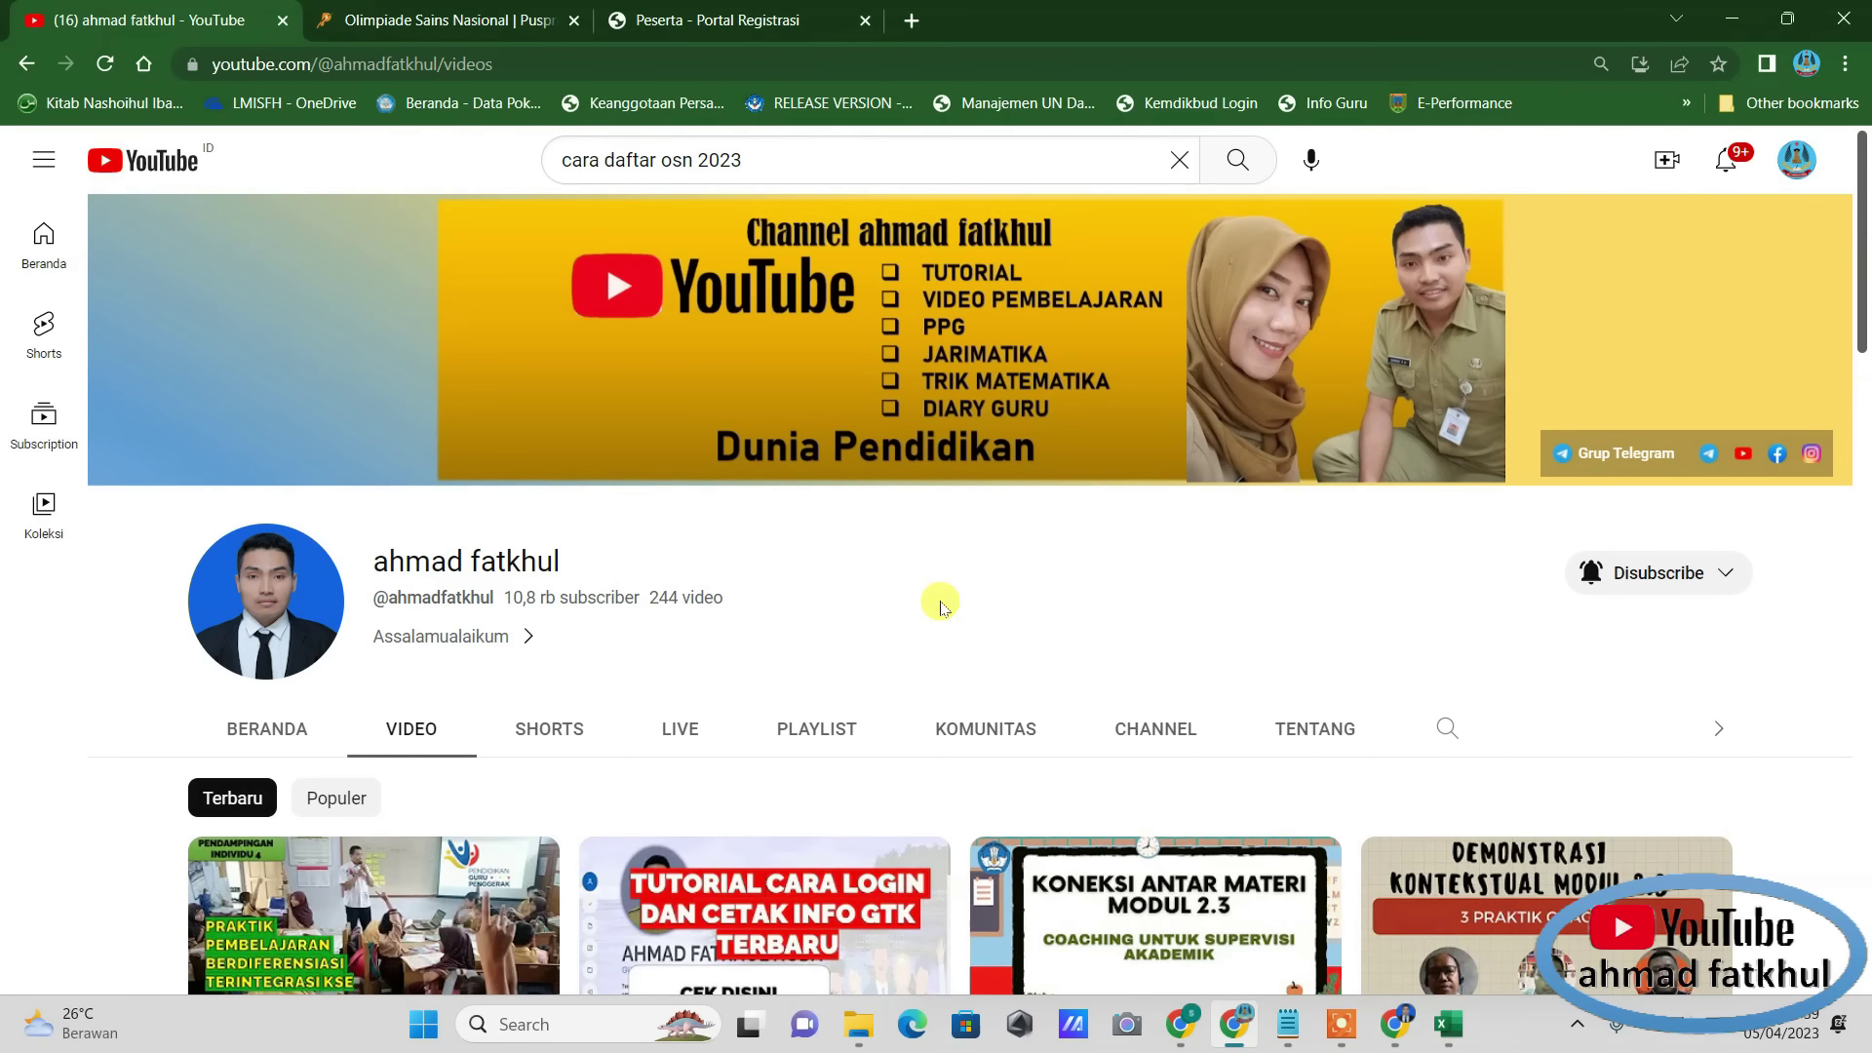
scroll(941, 607, "down", 20)
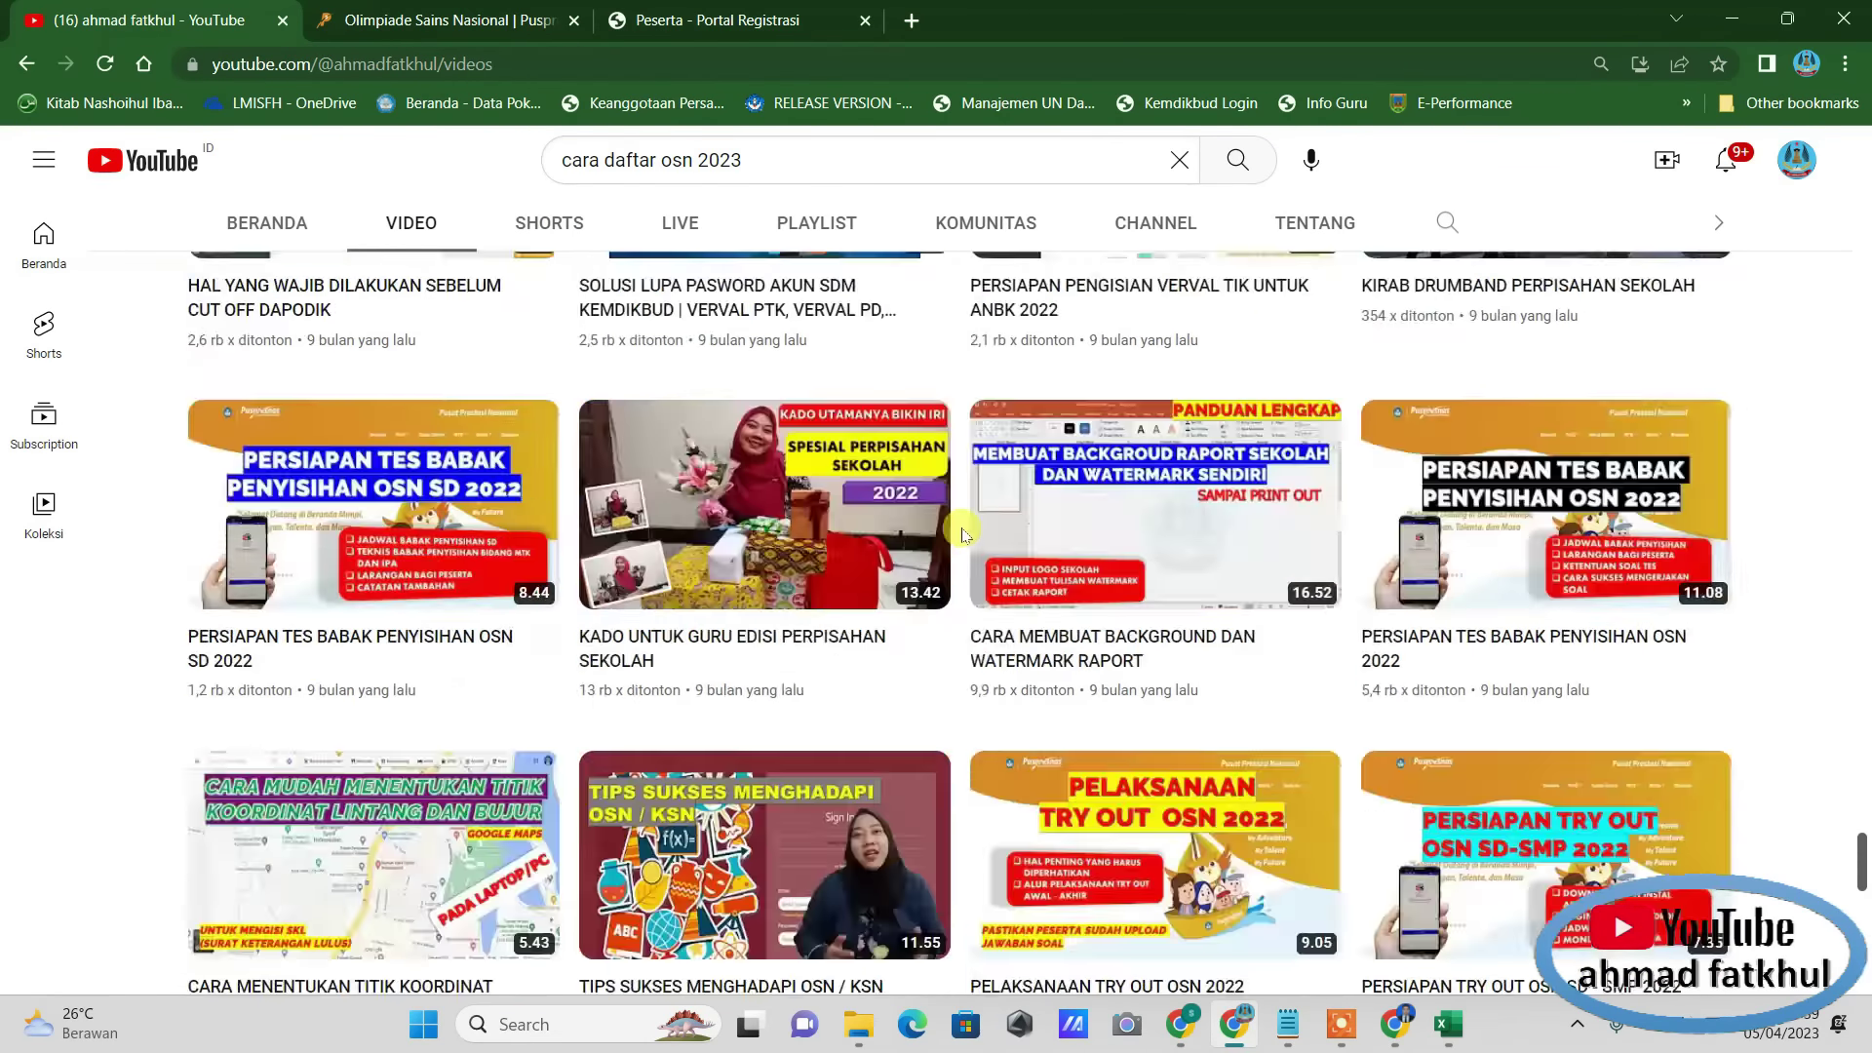
scroll(962, 534, "up", 4)
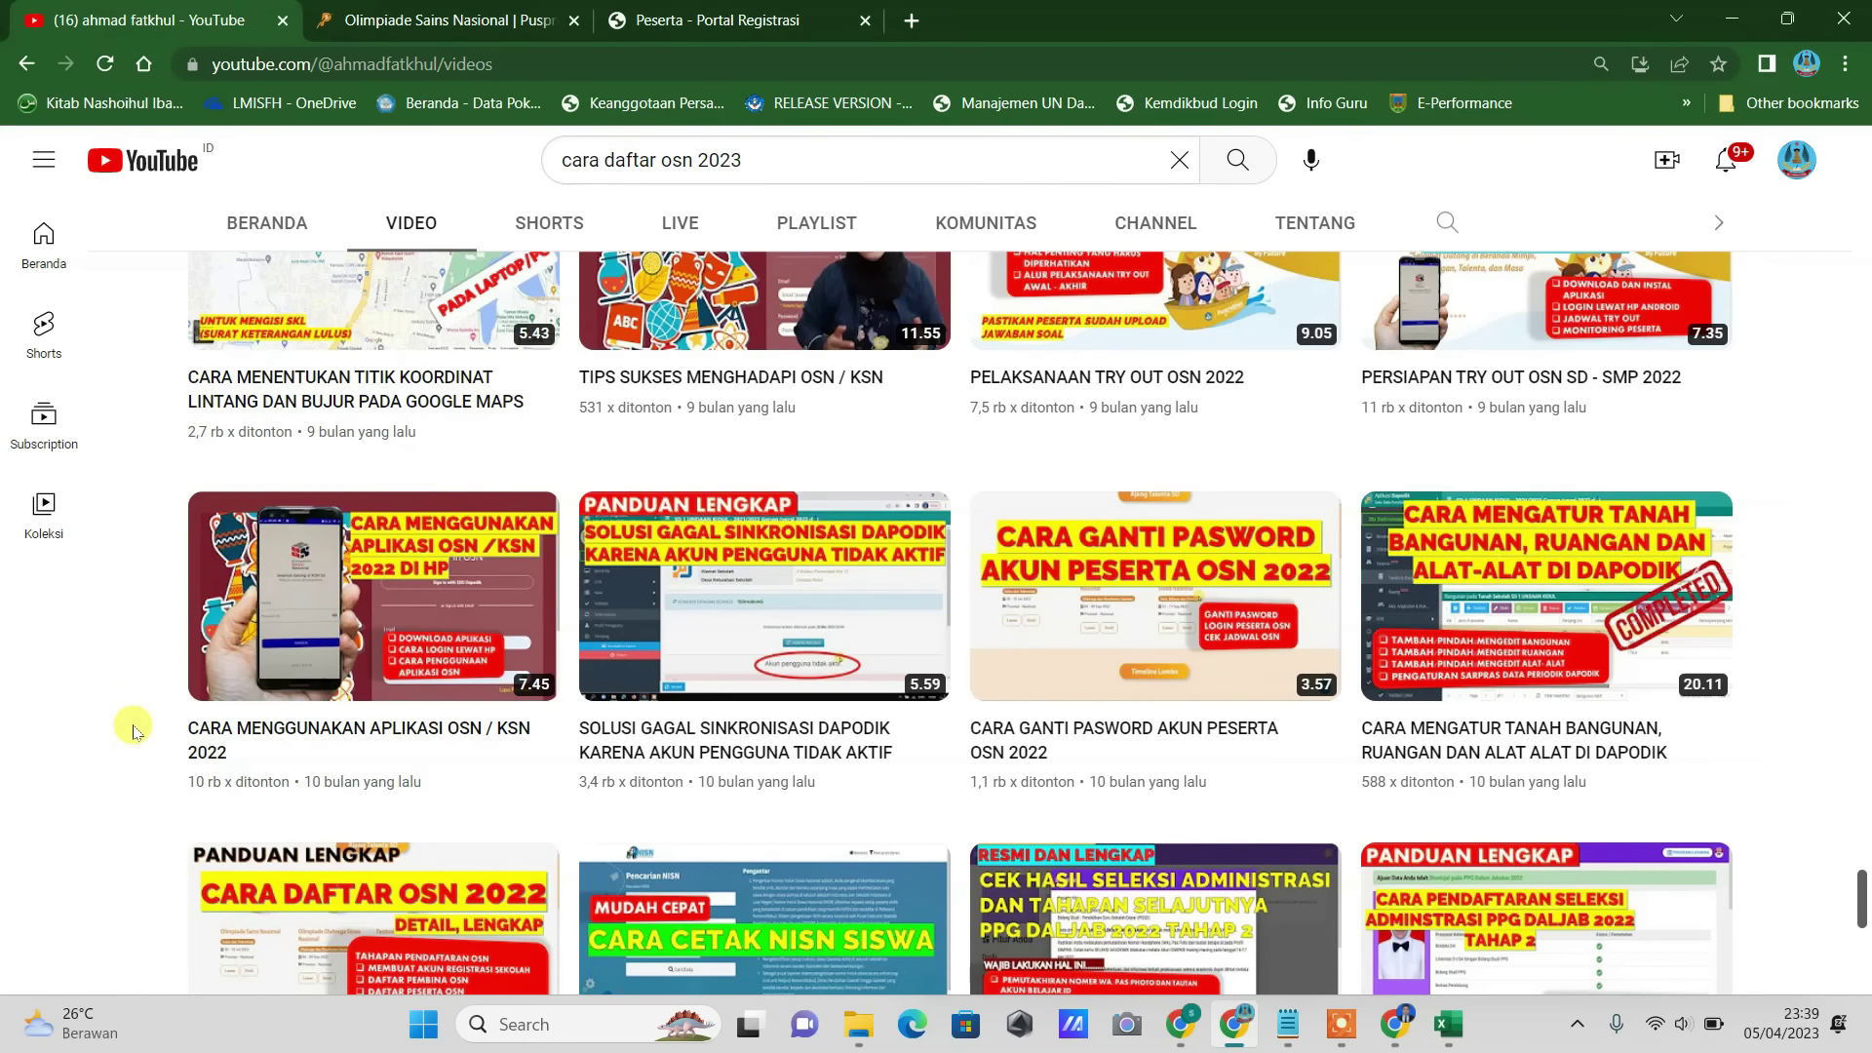
mouse_move(200, 743)
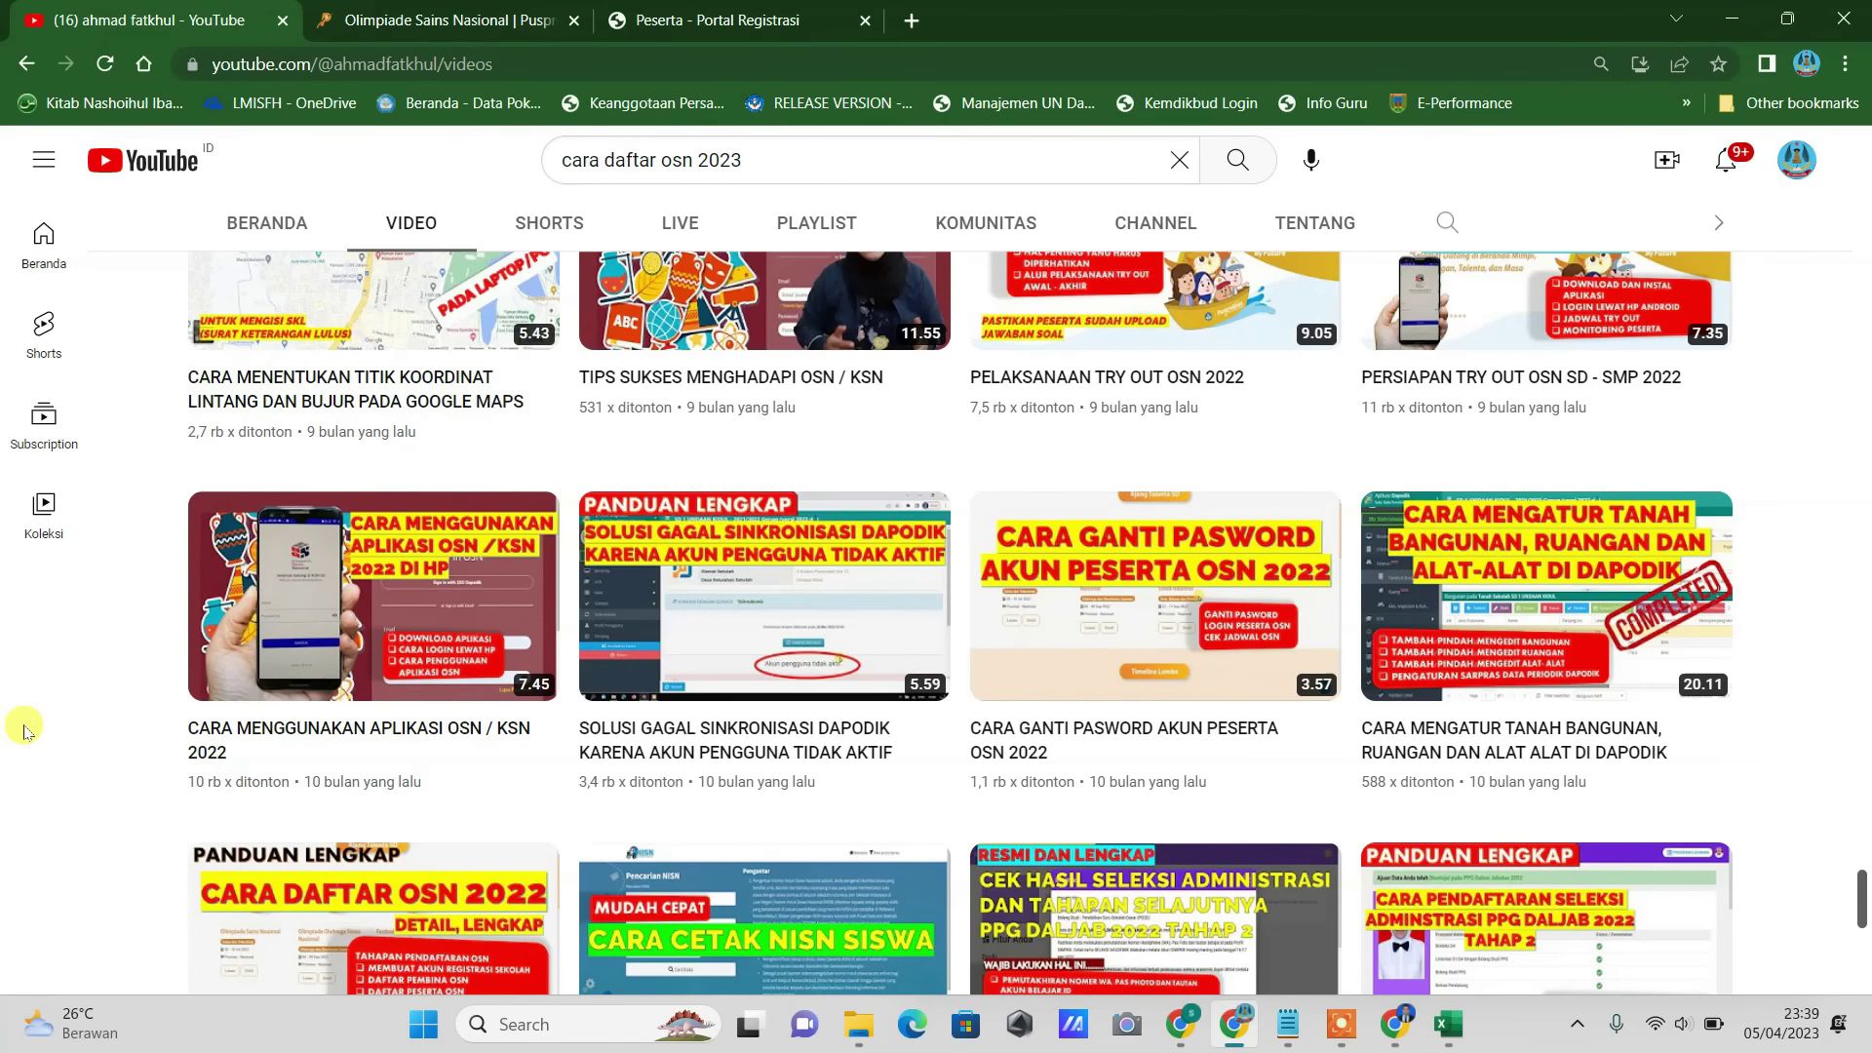